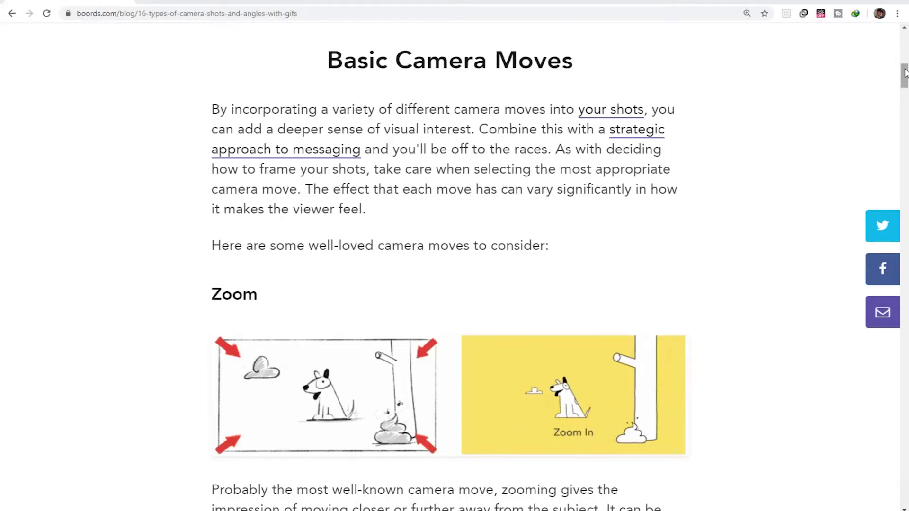
Step: Scroll the Boords blog article down to the Pan camera move section
left_click_drag(904, 73, 905, 112)
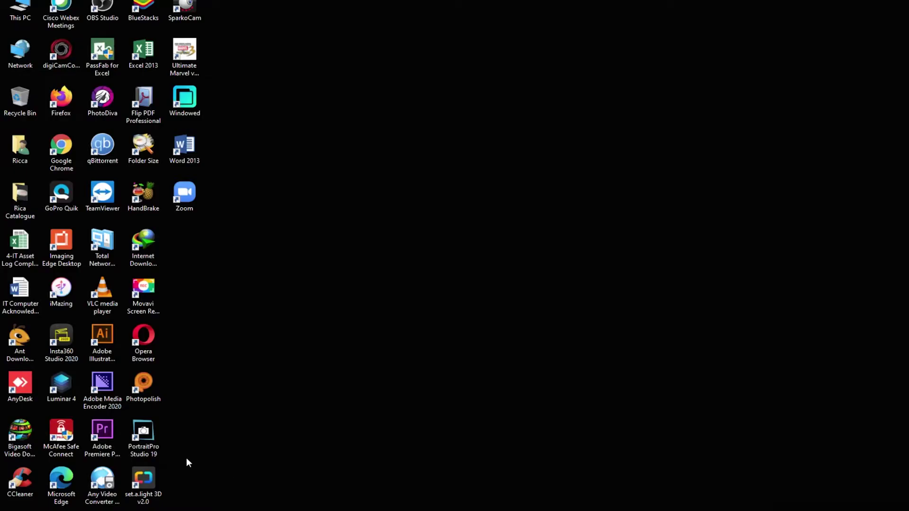
Step: Launch Premiere Pro on the Fake Camera Movement project and check the Traveler.mov clip
double_click(113, 434)
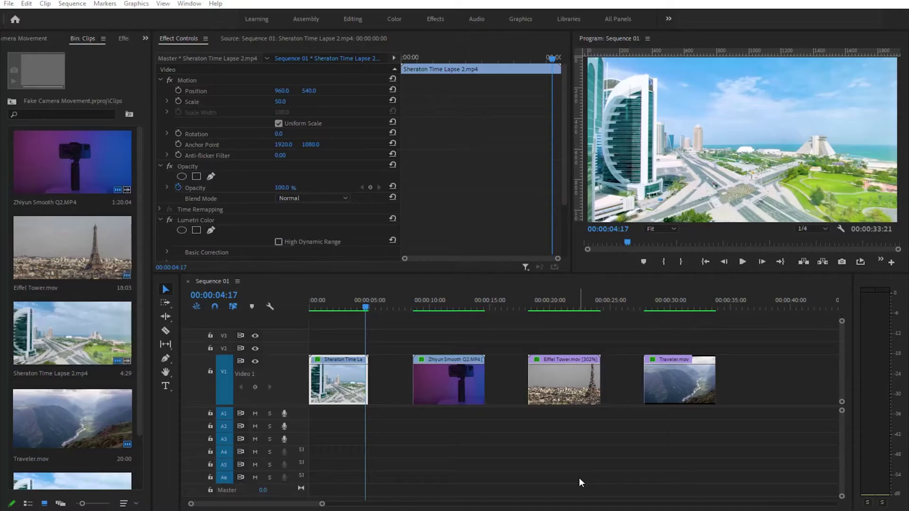
left_click(646, 381)
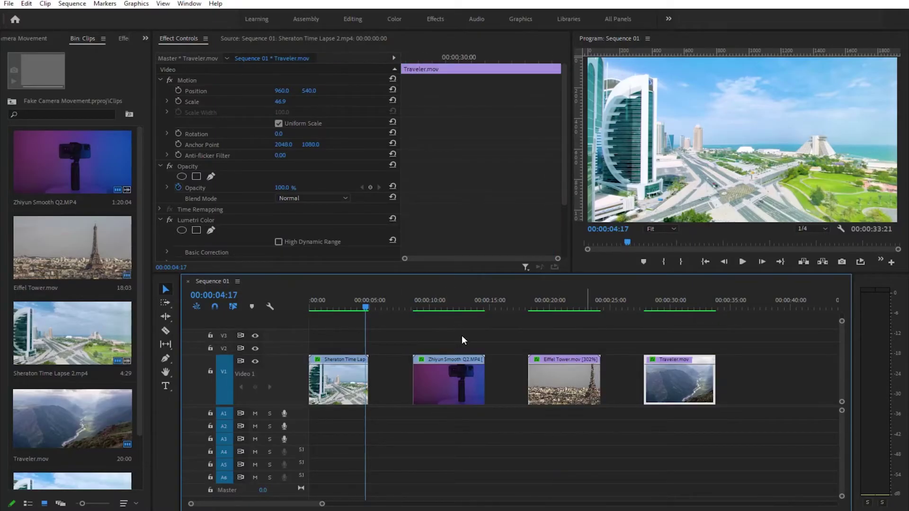
left_click_drag(459, 306, 682, 306)
left_click(752, 371)
Step: Play Sequence 01 from the start through the Zhiyun, Eiffel Tower and Traveler clips
key("Home")
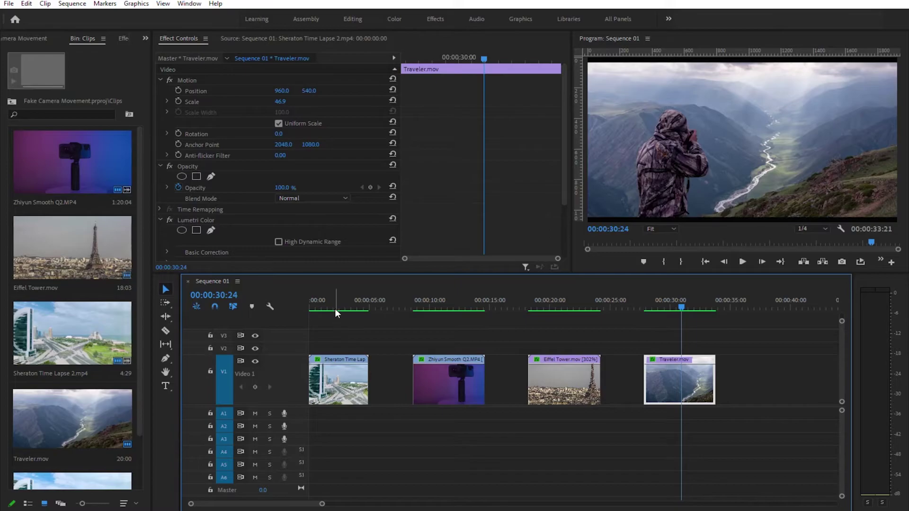
key("space")
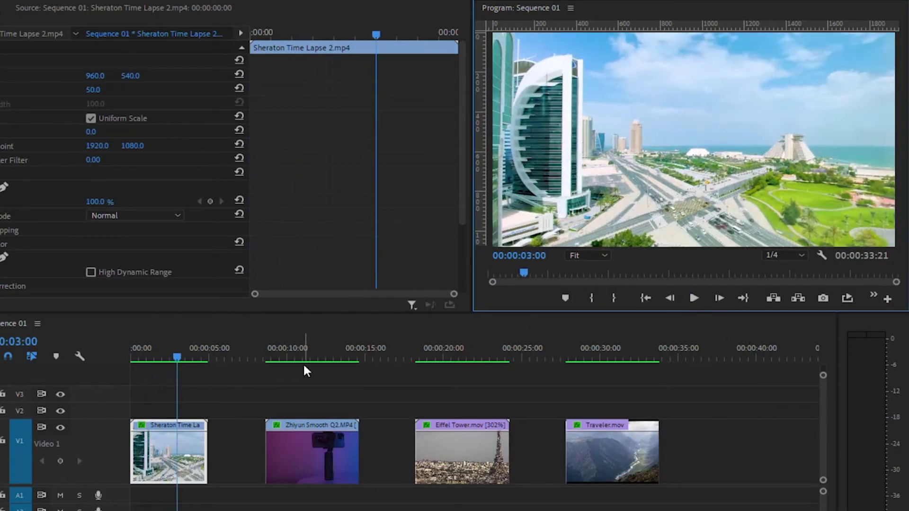
left_click(268, 359)
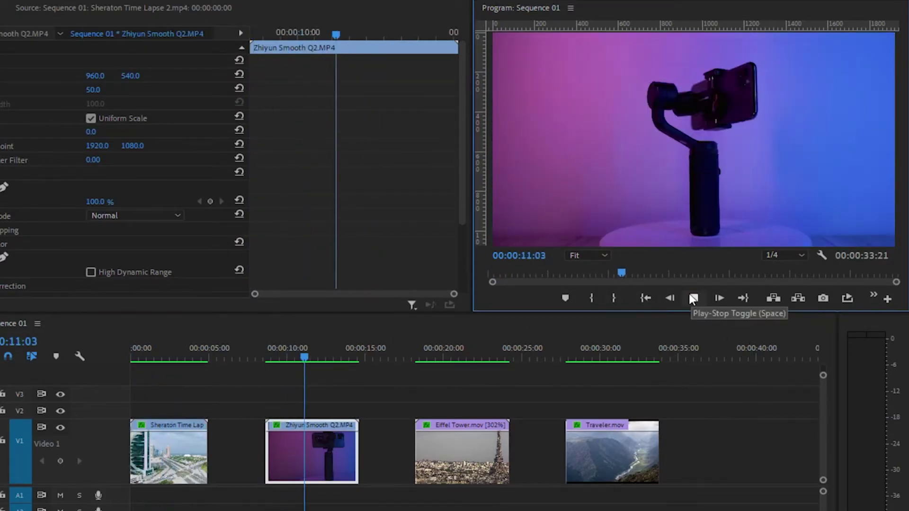
left_click(420, 358)
left_click(693, 298)
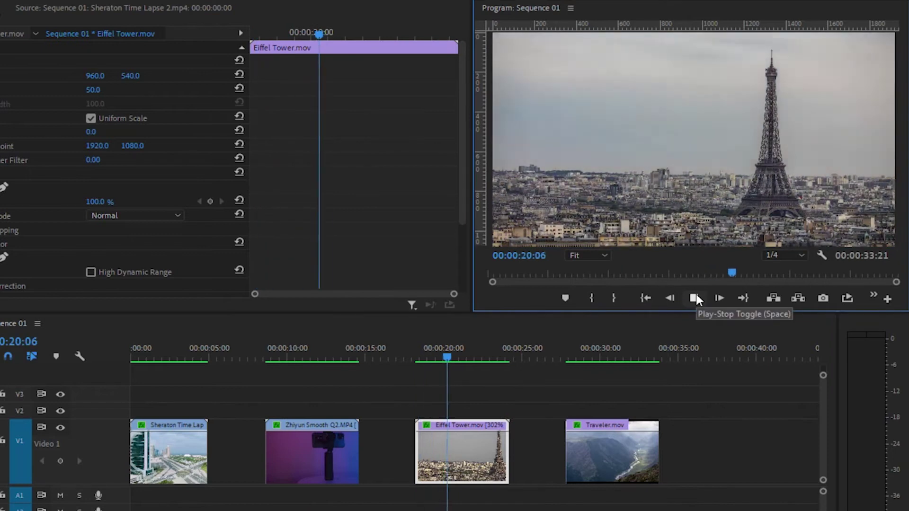
left_click(580, 355)
left_click(694, 297)
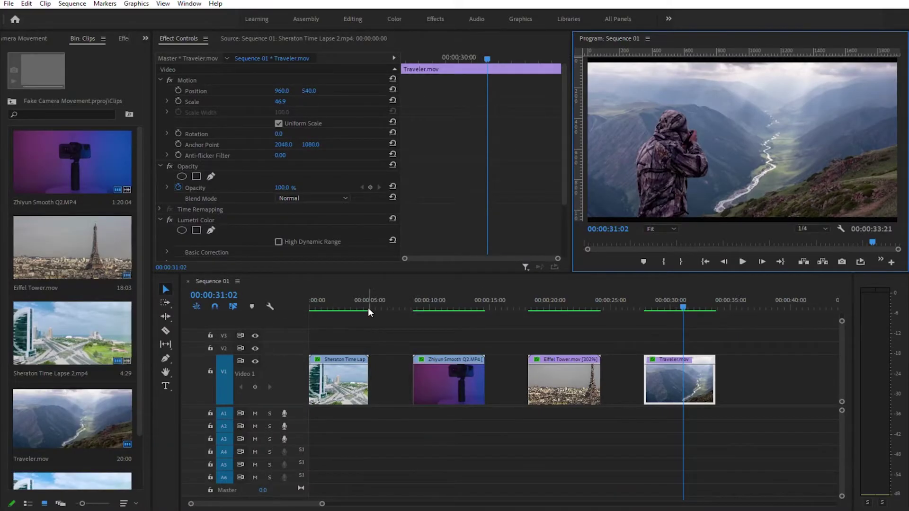
Step: Show the Sheraton Time Lapse clip's Effect Controls and set its Scale to 73
left_click(367, 308)
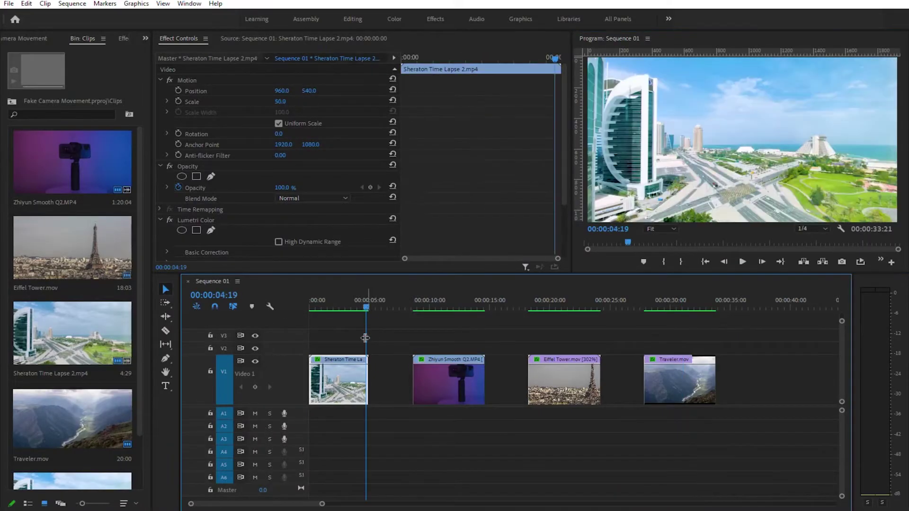
double_click(353, 378)
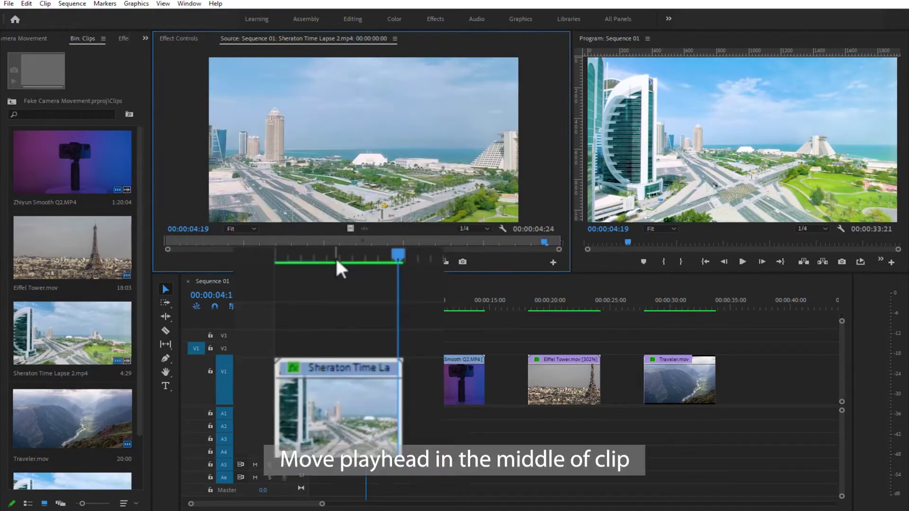
left_click(338, 306)
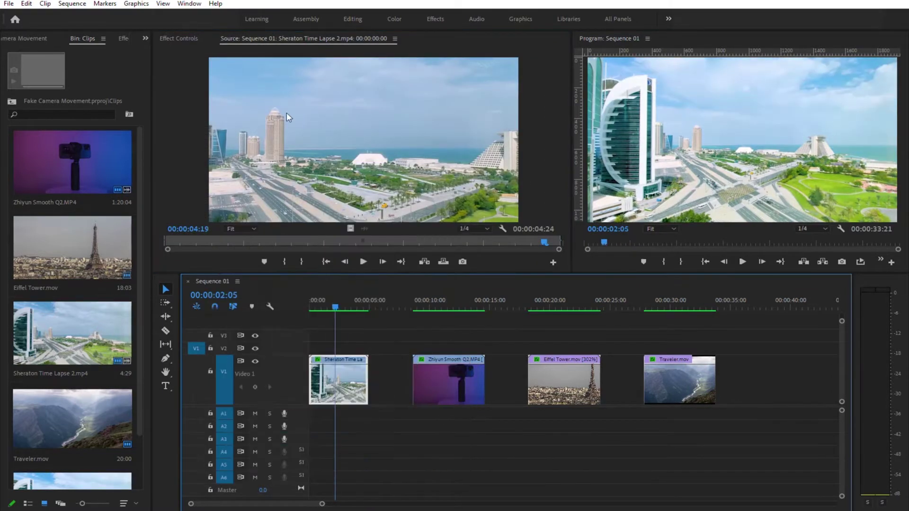
left_click(202, 39)
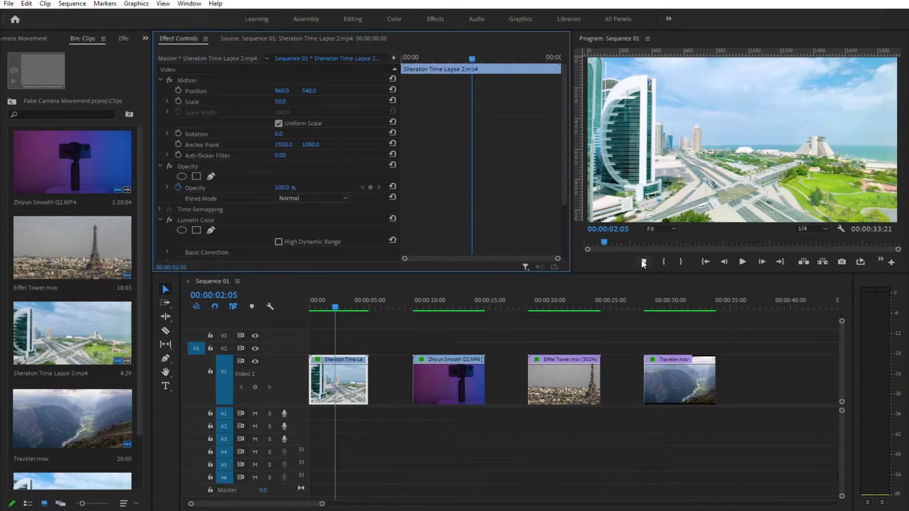
left_click_drag(280, 101, 97, 95)
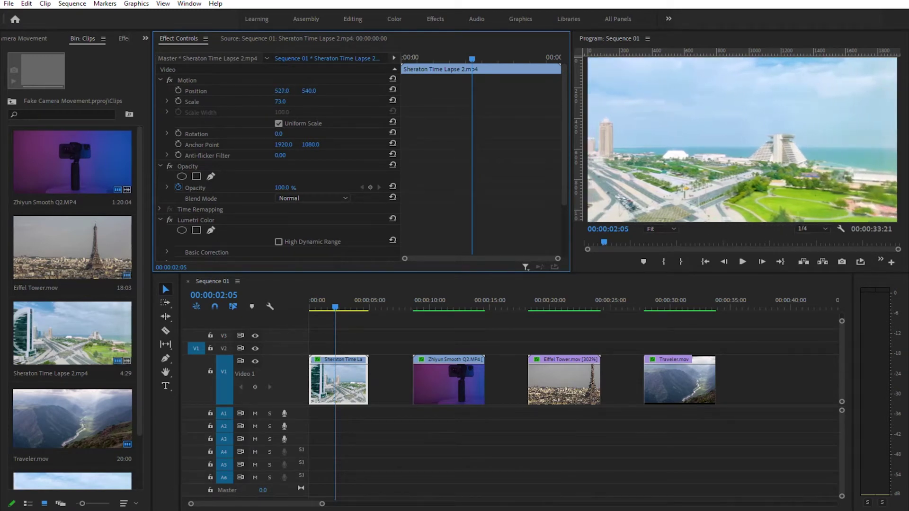
Step: Keyframe Position X from 960 at the clip start to 527 at its end, then play it
left_click(180, 90)
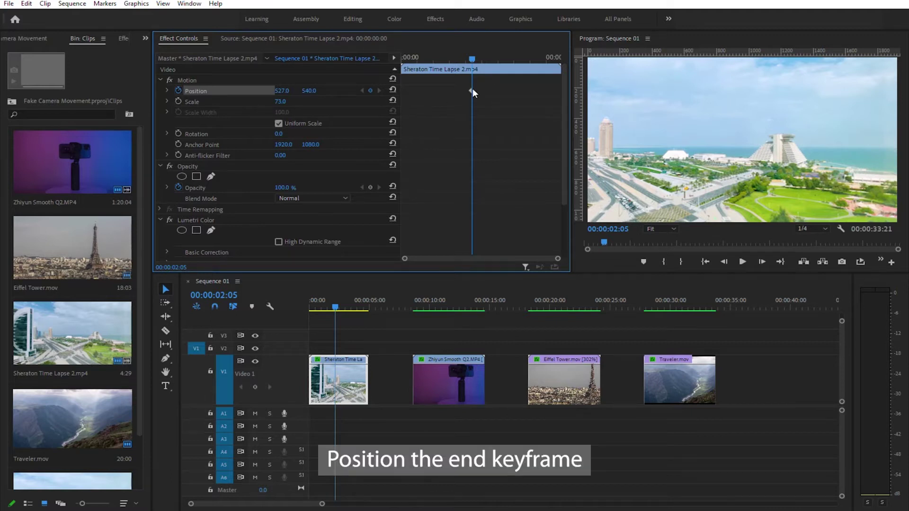
left_click_drag(472, 90, 560, 97)
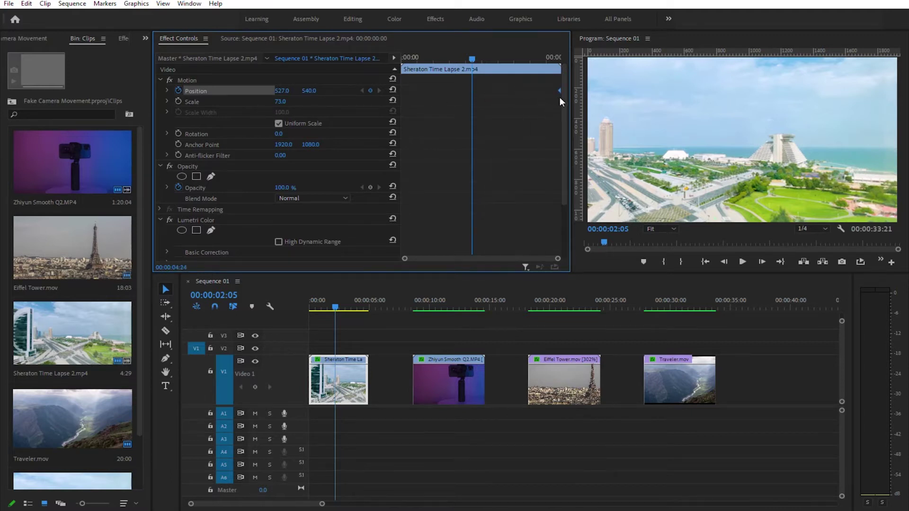
left_click(393, 89)
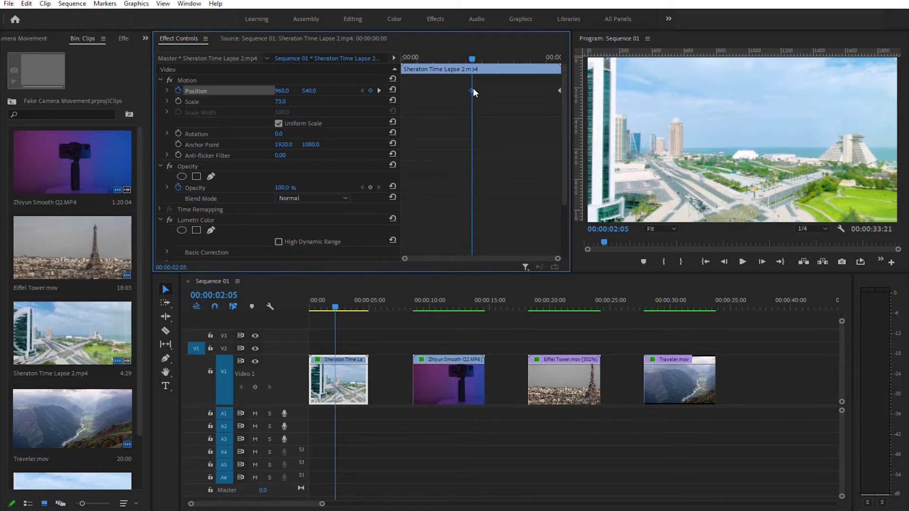
left_click_drag(472, 90, 383, 92)
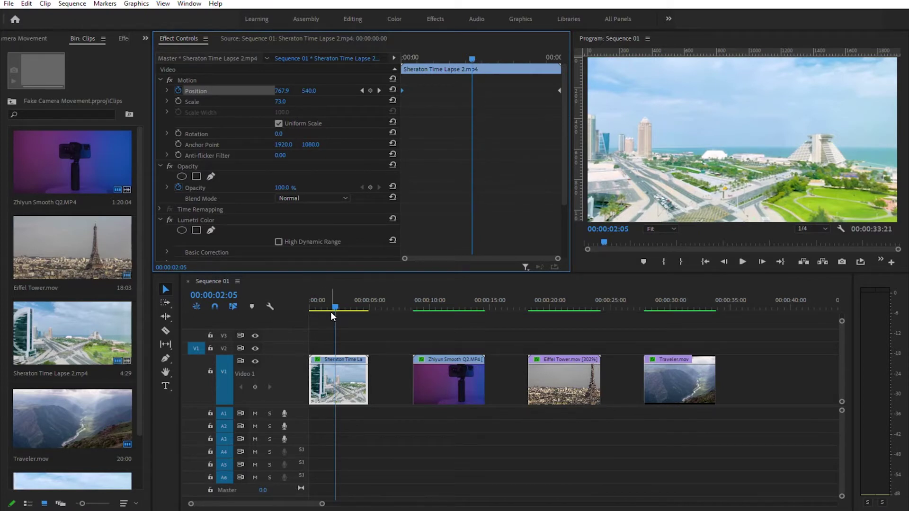
left_click_drag(335, 310, 273, 310)
key("space")
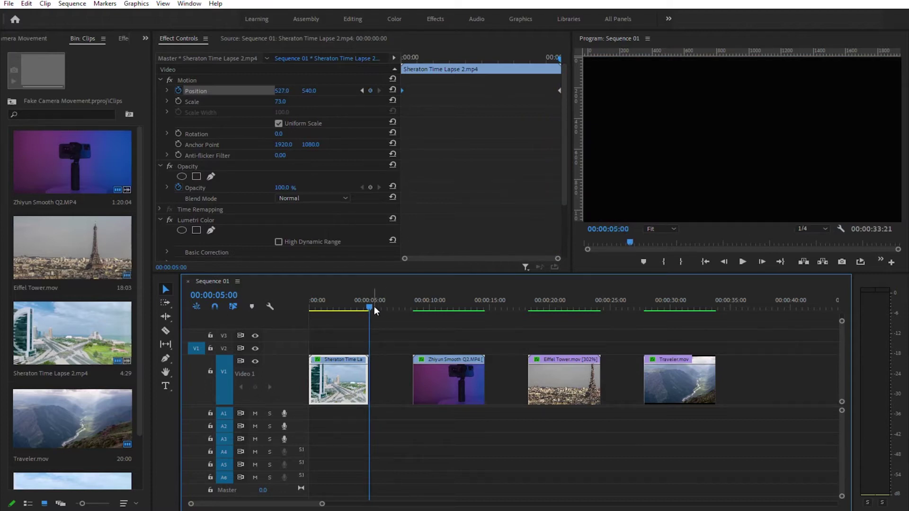
left_click_drag(374, 306, 342, 310)
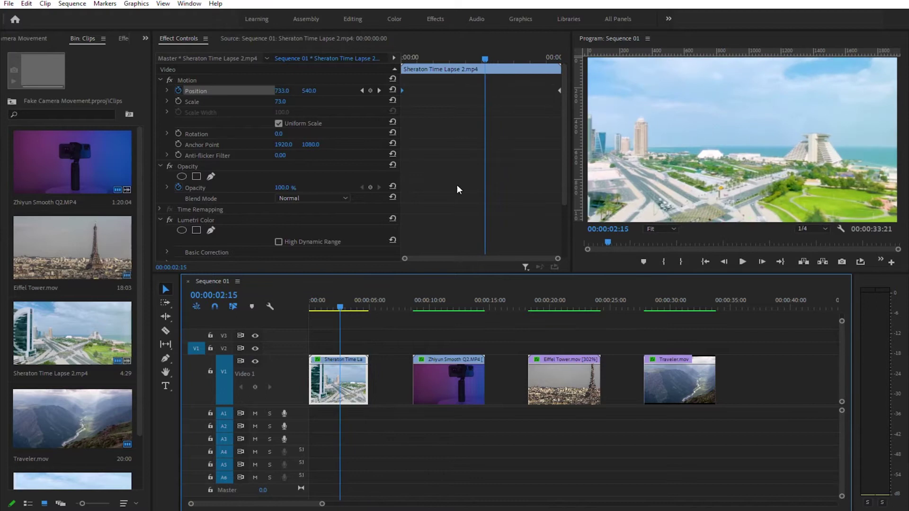
Step: Apply Ease Out to the first Position keyframe and Ease In to the last one
left_click(558, 91)
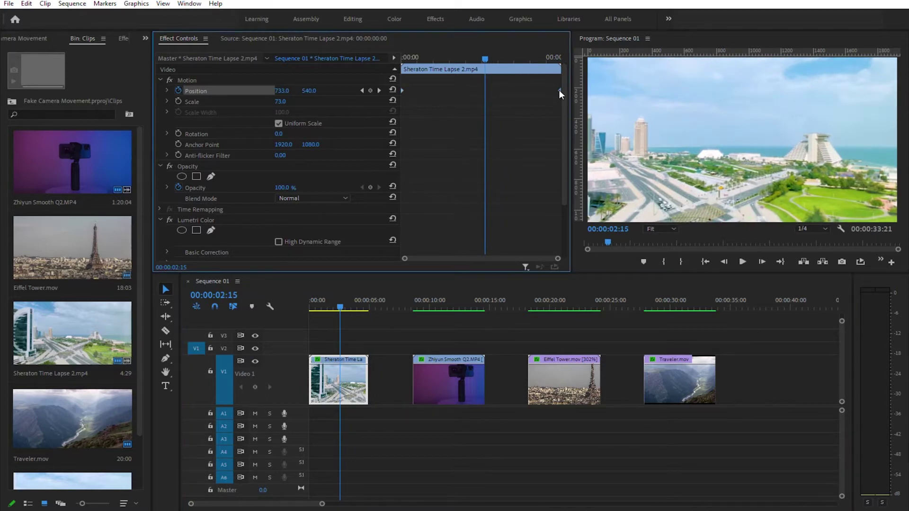
right_click(402, 92)
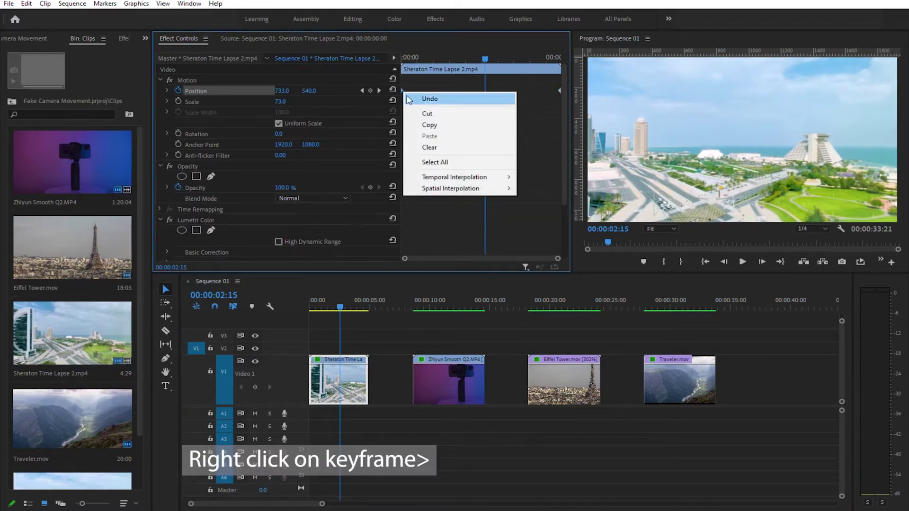
mouse_move(428, 178)
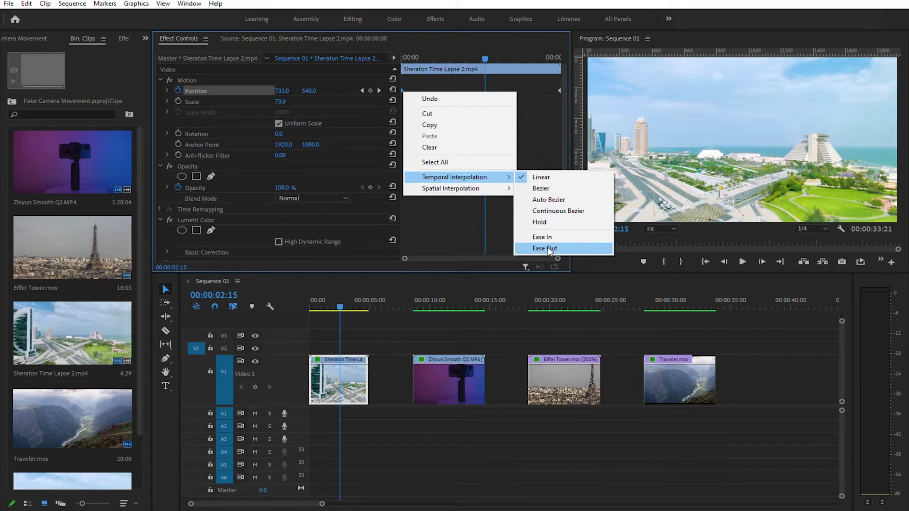
left_click(549, 249)
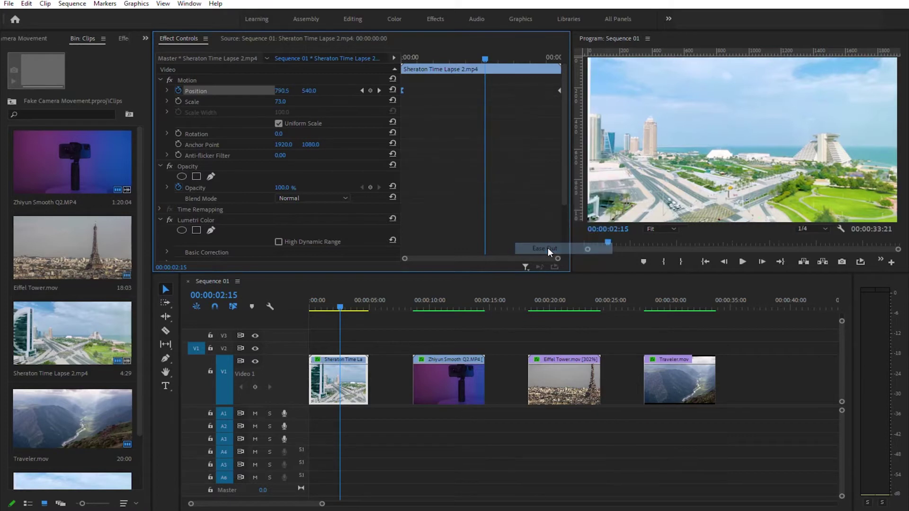
right_click(560, 90)
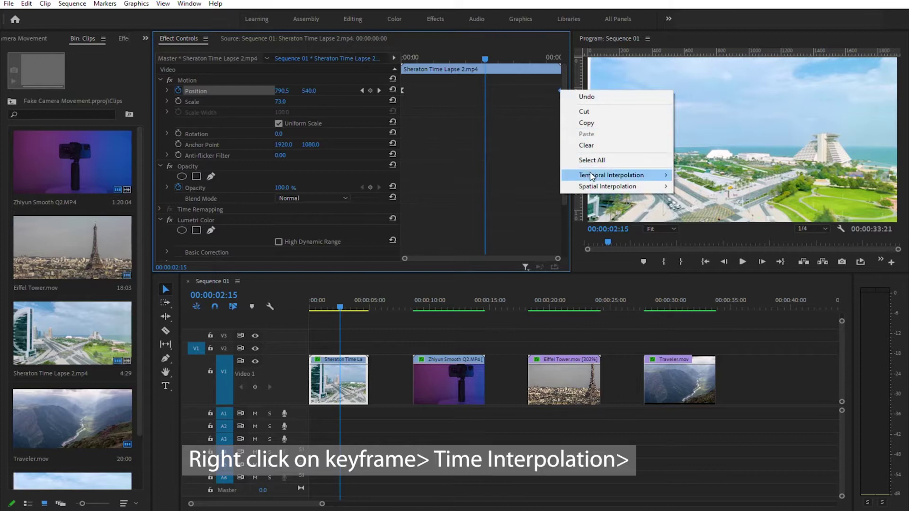
mouse_move(592, 175)
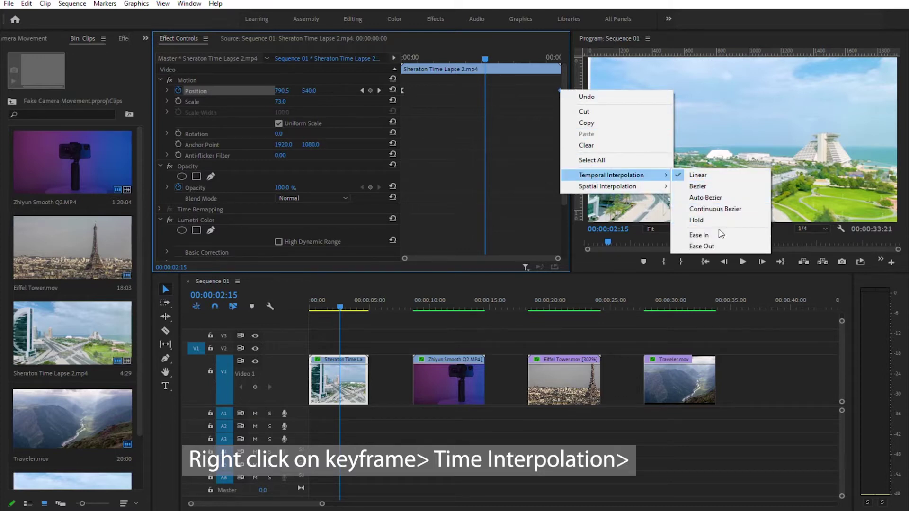
left_click(719, 236)
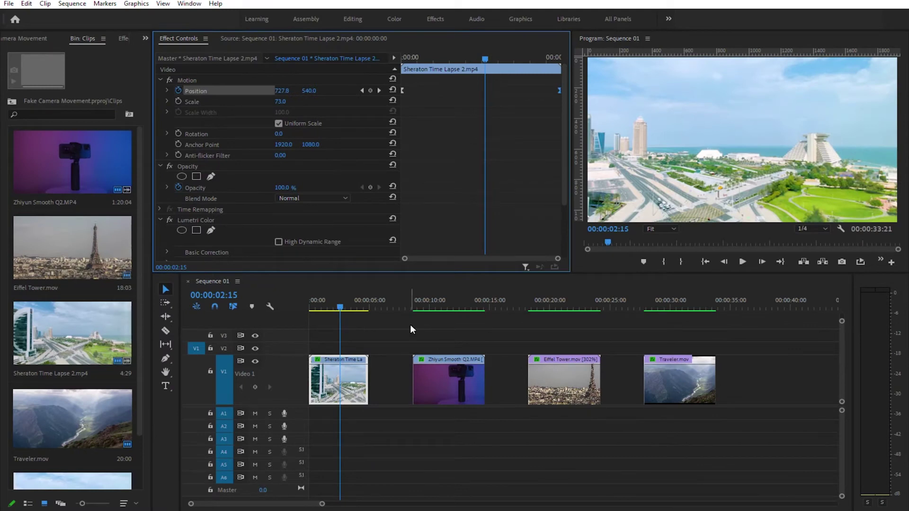
Step: Play the eased Sheraton pan from the sequence start
left_click_drag(340, 309, 307, 320)
key("space")
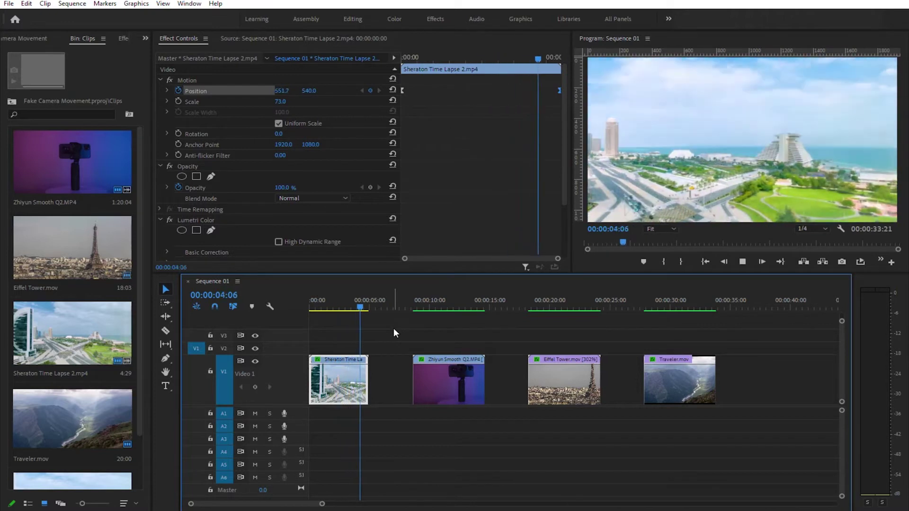
key("space")
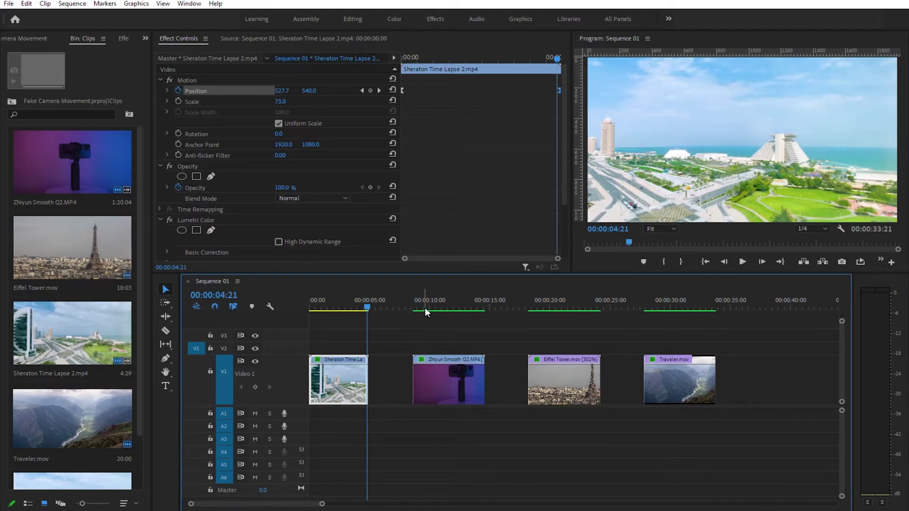
Step: Select the Zhiyun Smooth Q2 clip, set Scale to 100 and shift the image up
left_click(451, 305)
double_click(450, 376)
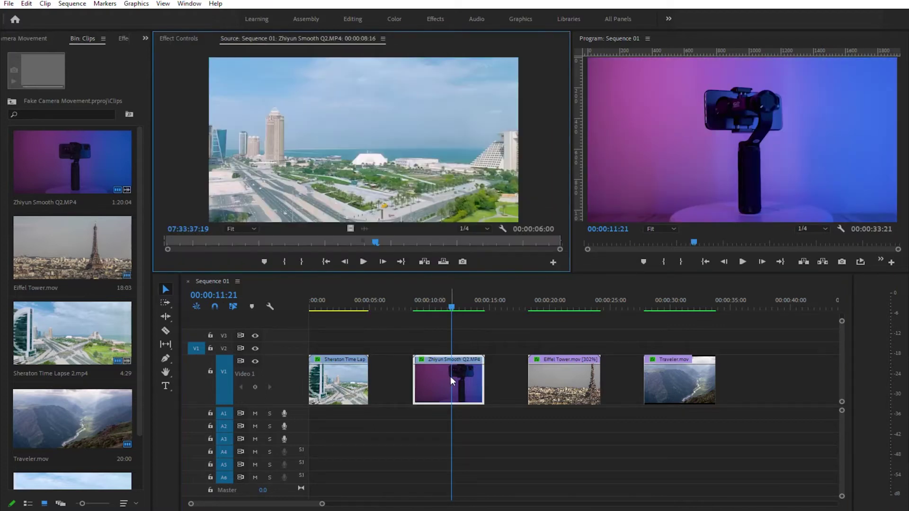
left_click(179, 38)
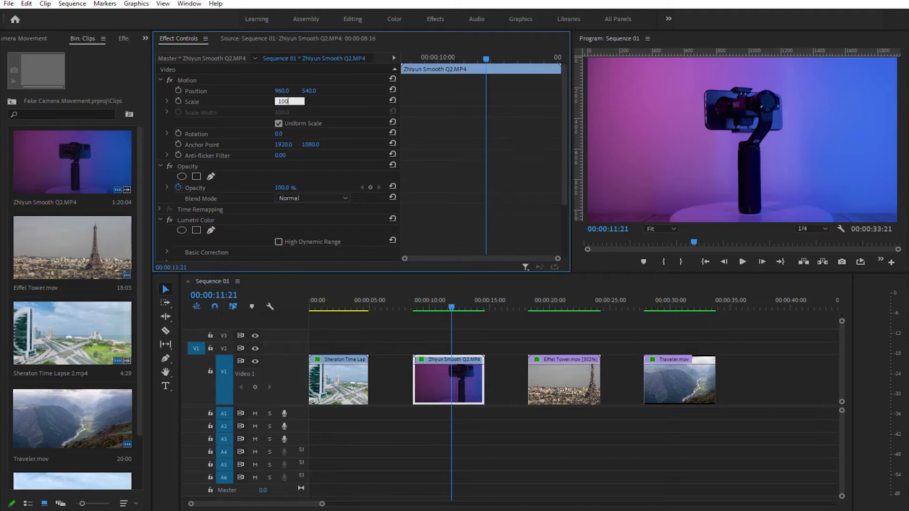
key("Return")
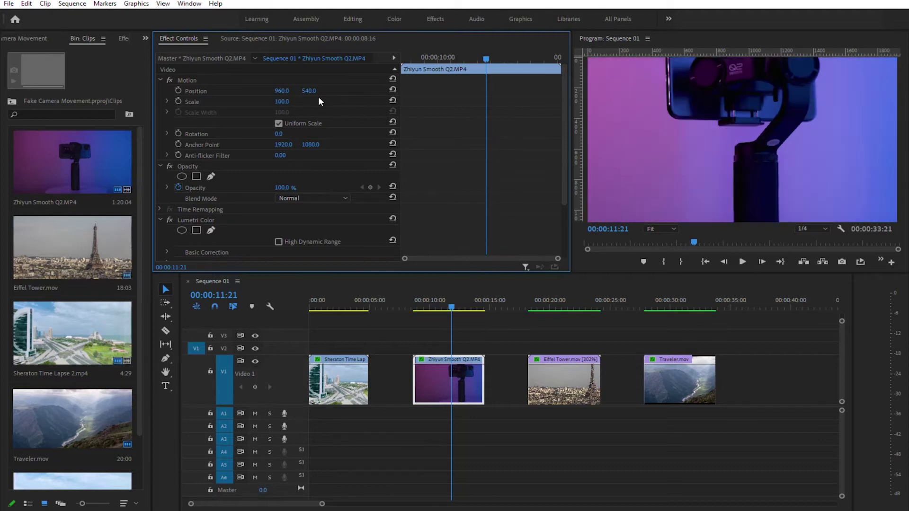
left_click_drag(309, 91, 161, 91)
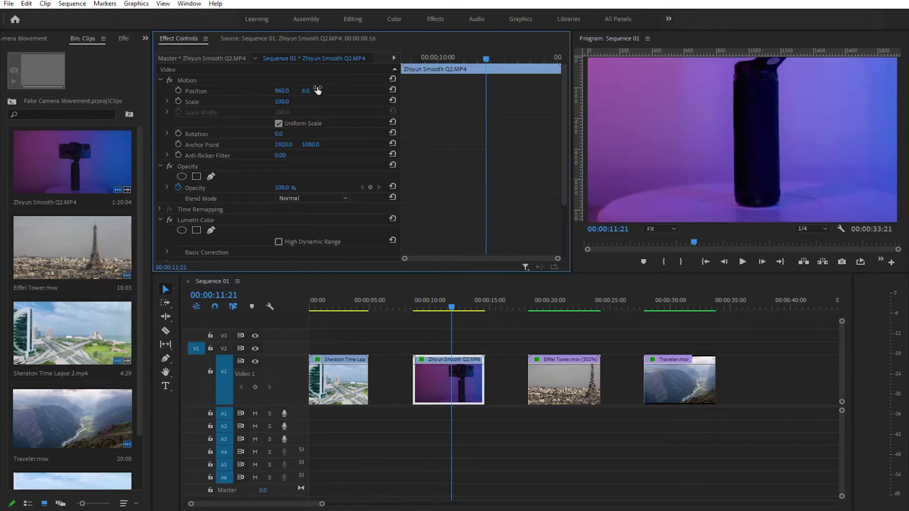
Step: Keyframe Position Y at the clip's start and a lower value at its end
left_click(177, 91)
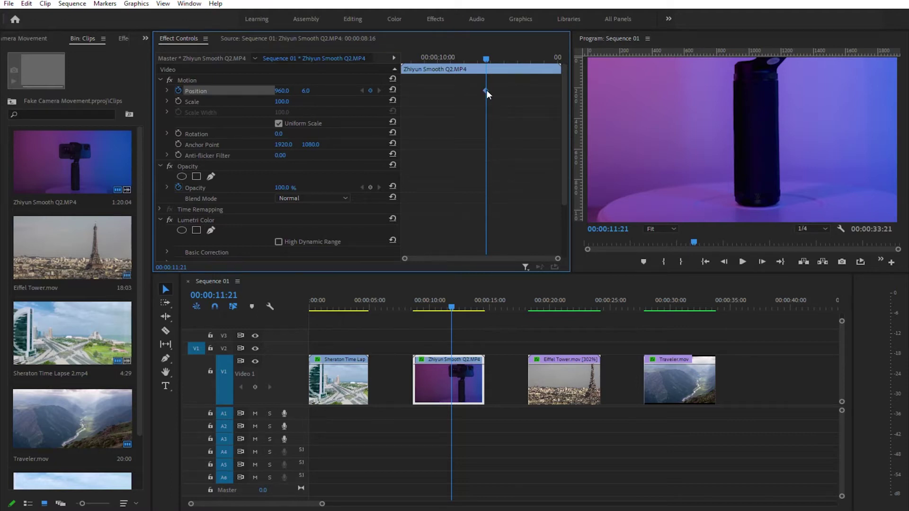
left_click_drag(486, 89, 402, 93)
left_click_drag(318, 94, 687, 95)
left_click_drag(485, 90, 554, 98)
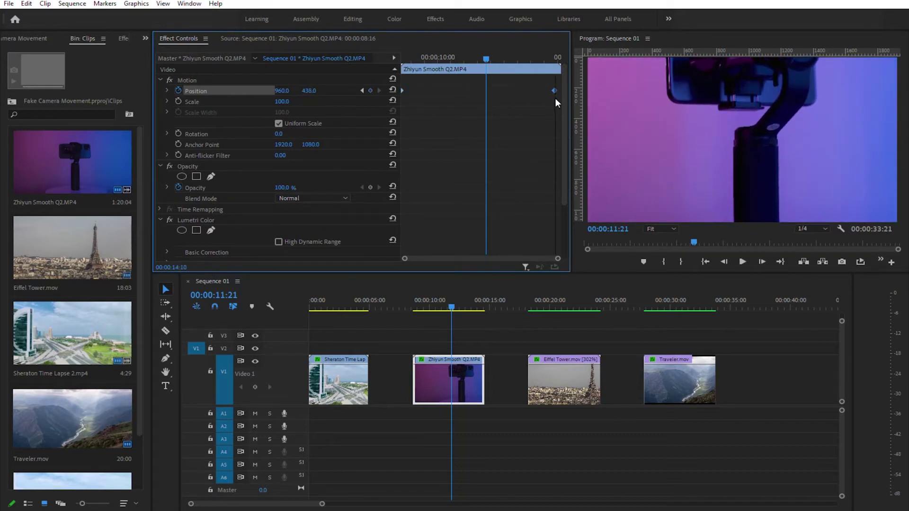
Step: Set the Zhiyun clip's first Position keyframe to Ease Out and its last to Ease In
right_click(401, 92)
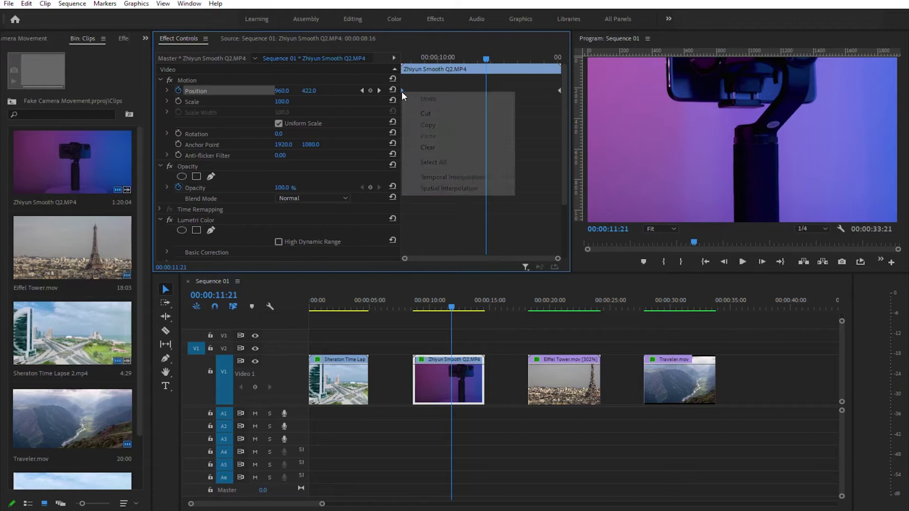
mouse_move(463, 180)
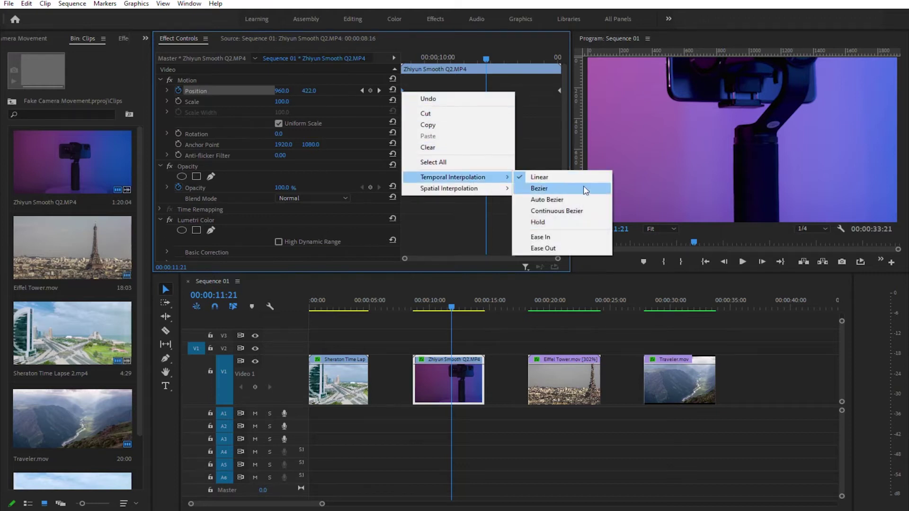
left_click(564, 246)
right_click(560, 90)
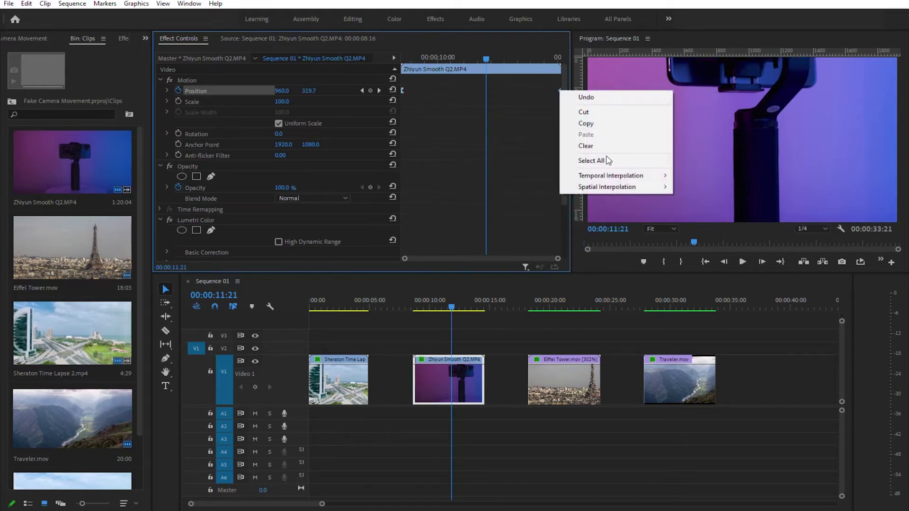
mouse_move(615, 175)
left_click(704, 236)
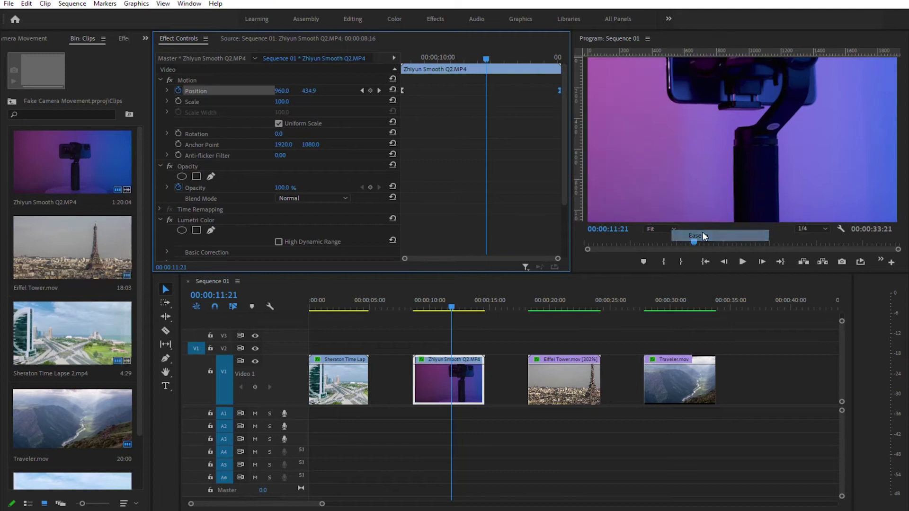
Step: Play back the eased Zhiyun tilt from the clip's start
left_click(451, 323)
key("Up")
key("space")
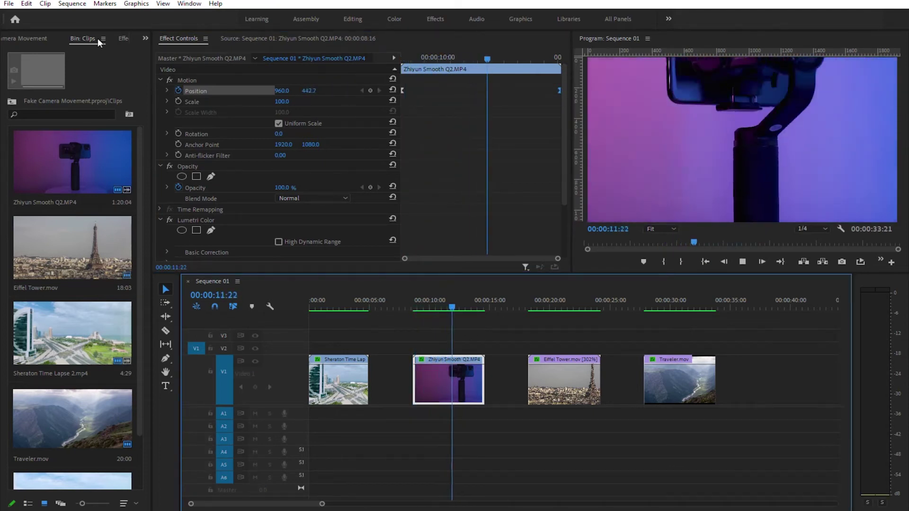
left_click(742, 261)
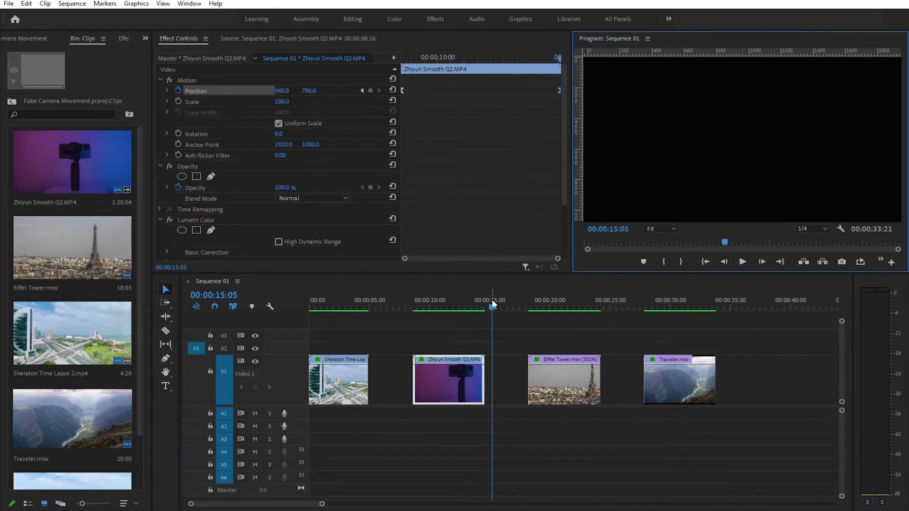
Step: Move the end keyframe earlier so the tilt ends at Position Y 786.0, then replay it
left_click(467, 307)
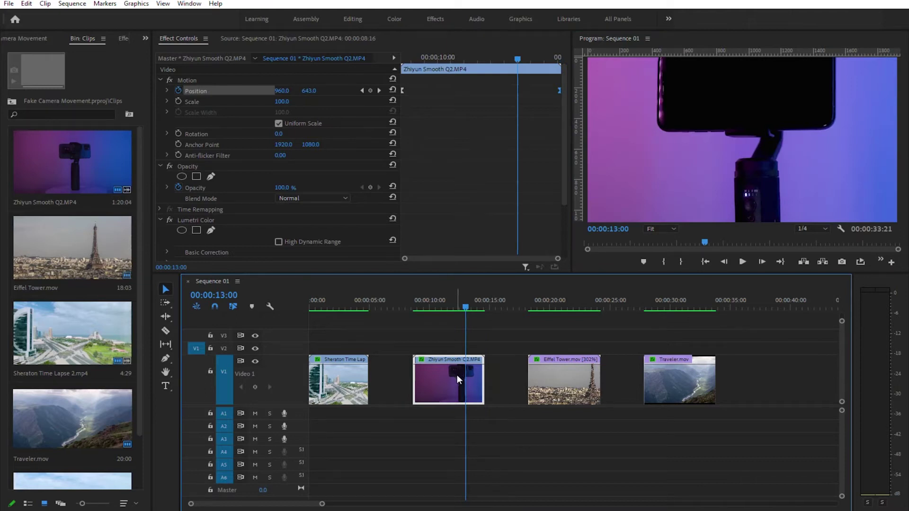
left_click_drag(553, 81, 478, 91)
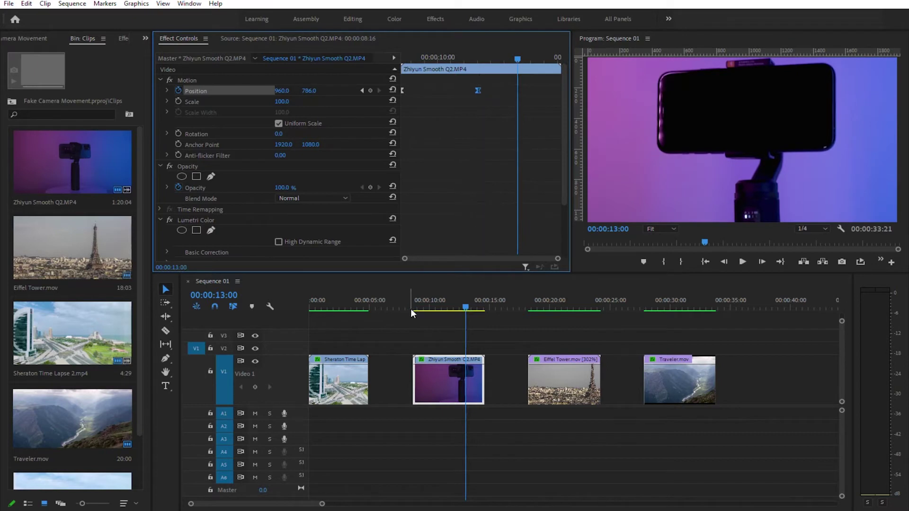
left_click(413, 307)
key("space")
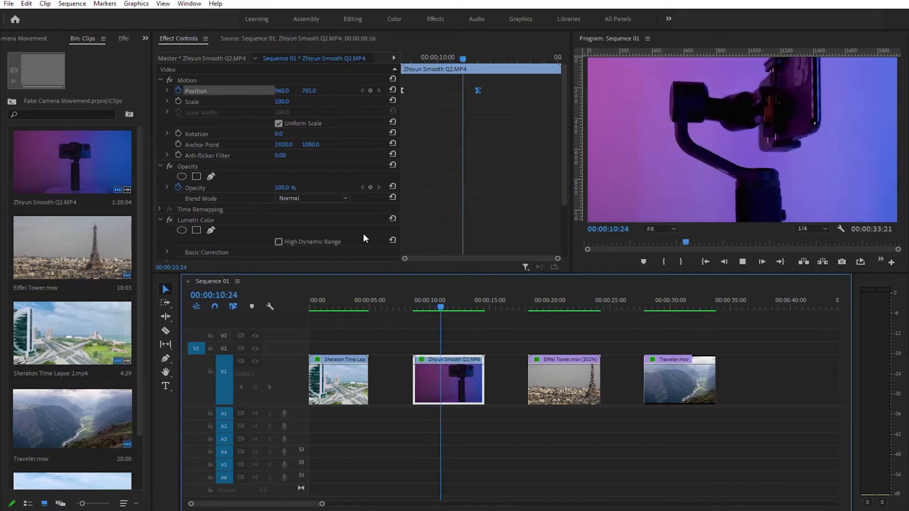
key("space")
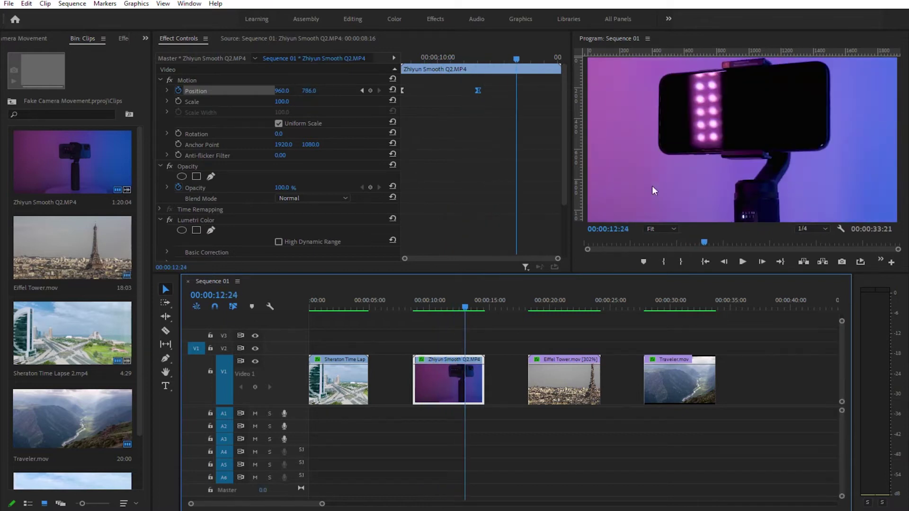
Step: Keyframe the Eiffel Tower clip's Position so the image pans from right to left
key("Down")
key("Down")
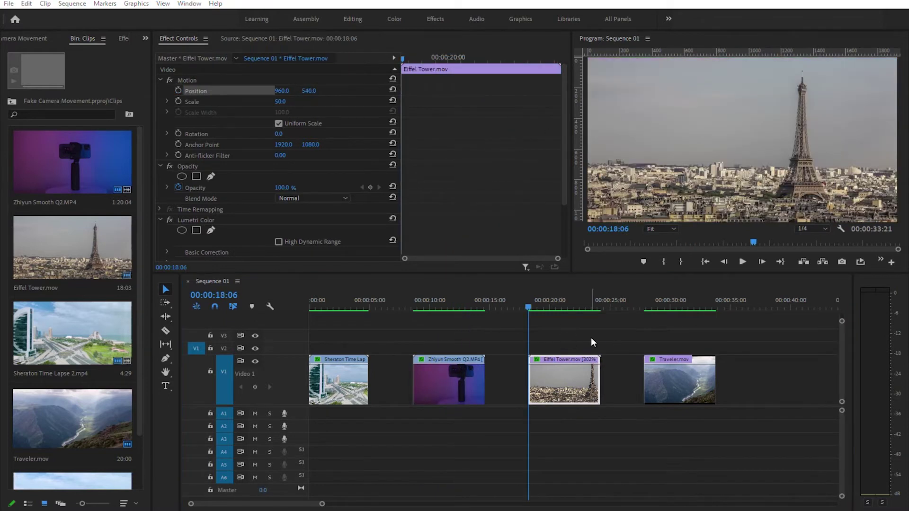
left_click(564, 308)
left_click(310, 100)
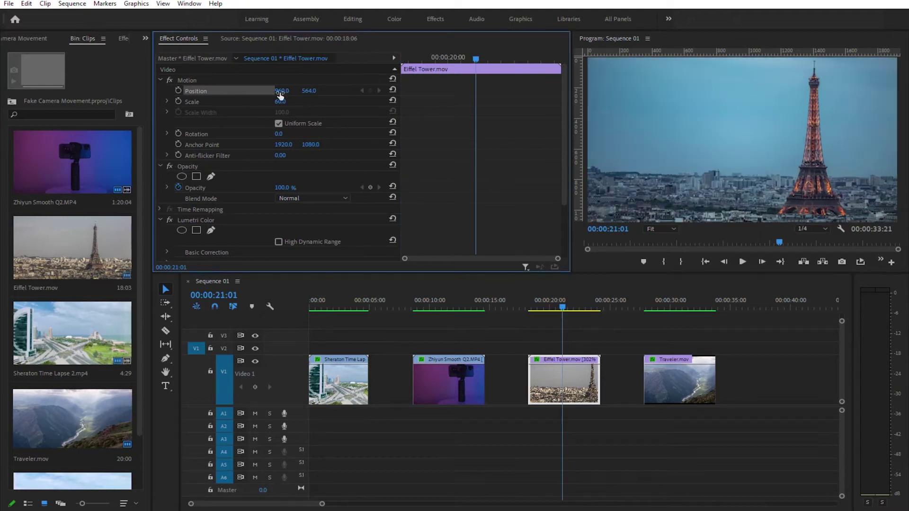
left_click_drag(280, 92, 368, 92)
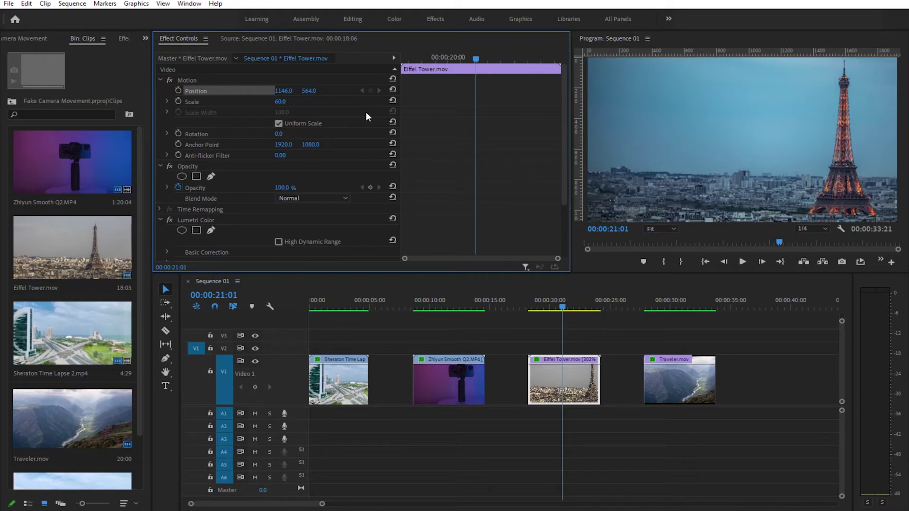
left_click(178, 91)
left_click_drag(474, 60, 509, 57)
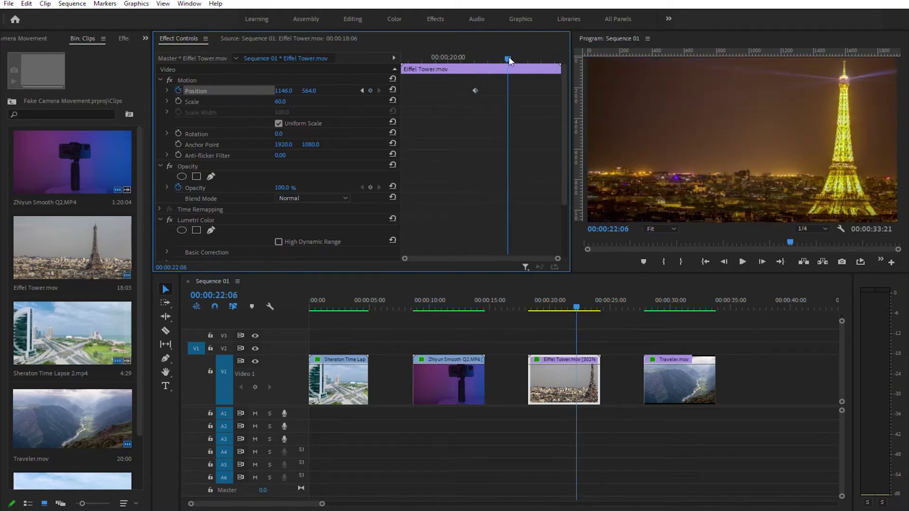
left_click_drag(290, 92, 114, 93)
left_click_drag(510, 91, 559, 92)
Step: Give the Eiffel Tower Position keyframes Ease Out and Ease In, then play the move
right_click(476, 92)
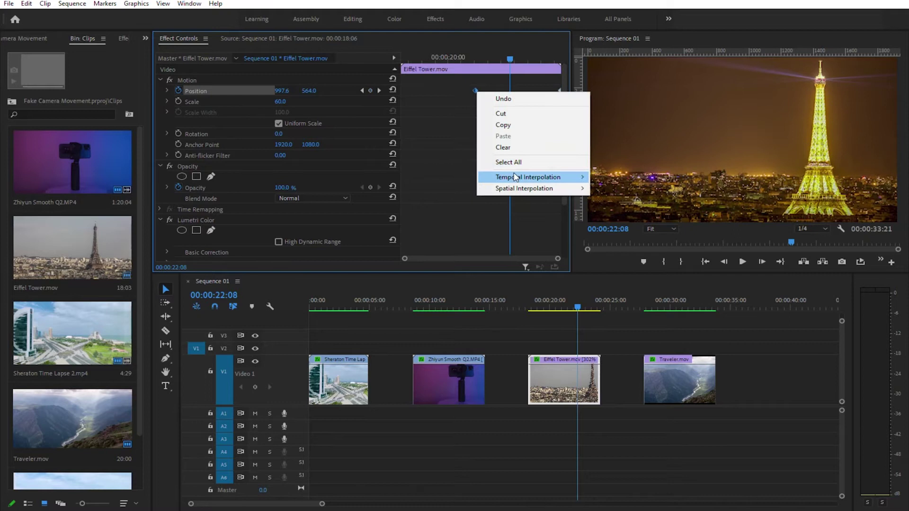
mouse_move(530, 177)
left_click(615, 249)
right_click(559, 88)
mouse_move(622, 177)
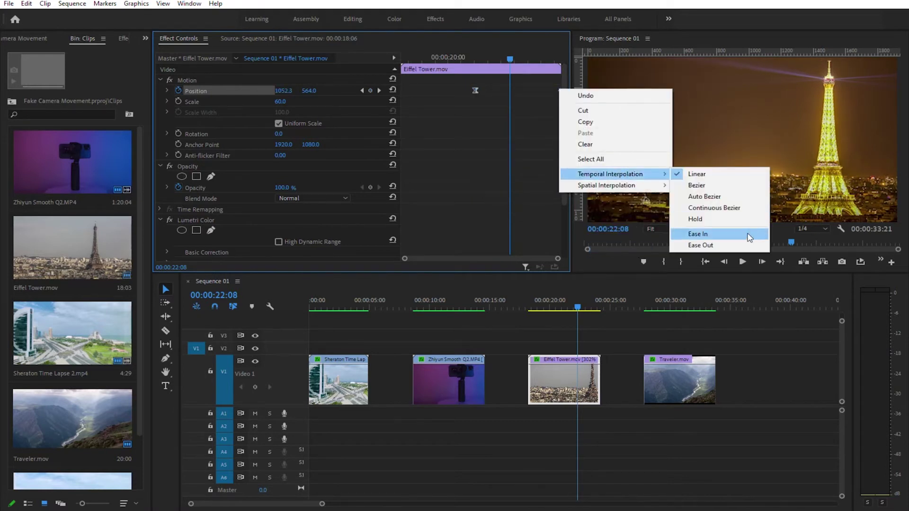
left_click(748, 236)
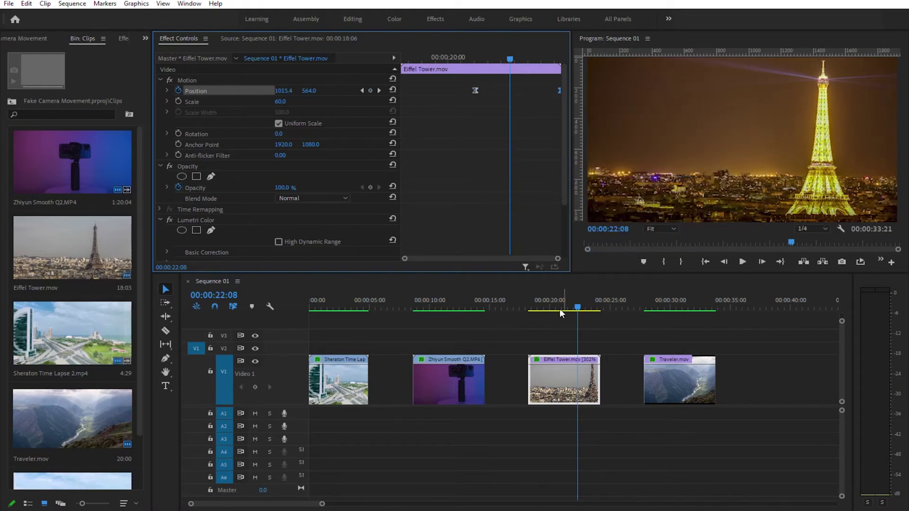
left_click(529, 311)
left_click(741, 262)
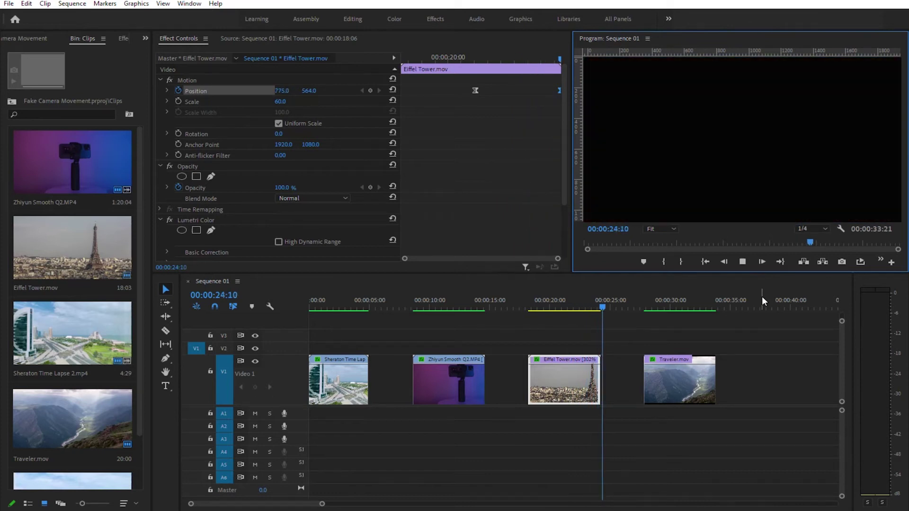
Step: At 00:00:30:23 on Traveler.mov, keyframe Scale 97.9 and Position 1206, 582
key("j")
key("l")
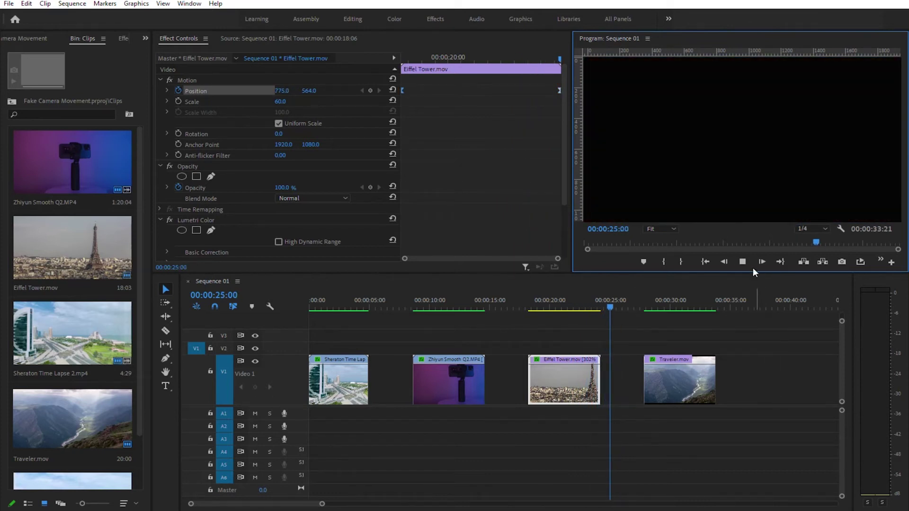
left_click(685, 306)
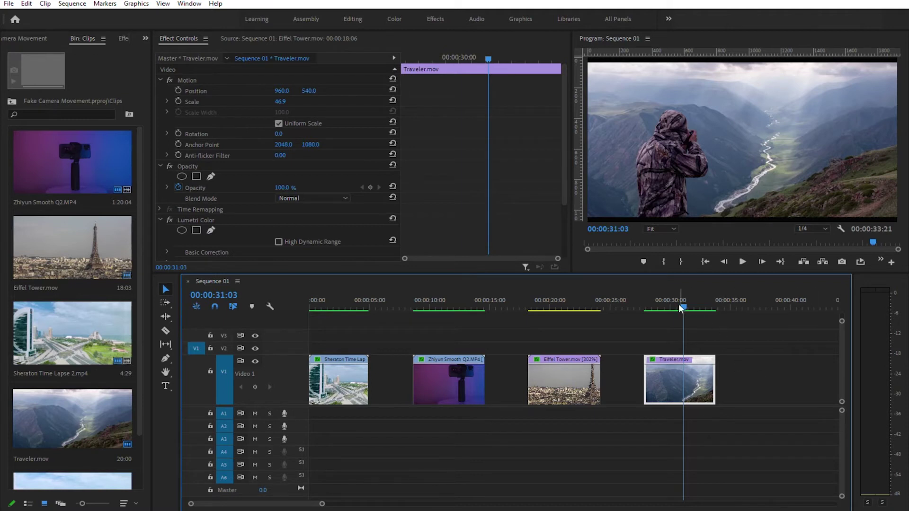
mouse_move(680, 305)
left_mouse_down()
mouse_move(647, 308)
mouse_move(682, 305)
left_mouse_up()
left_click_drag(281, 101, 328, 90)
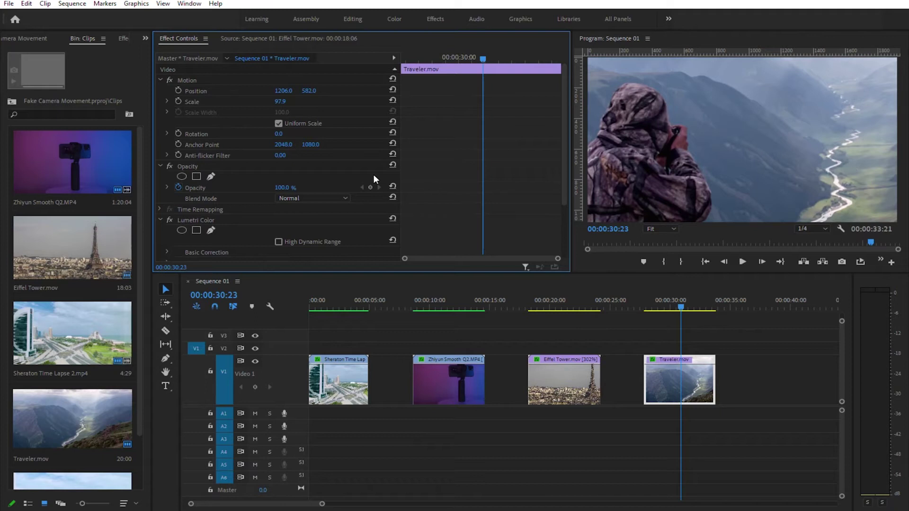
left_click(179, 90)
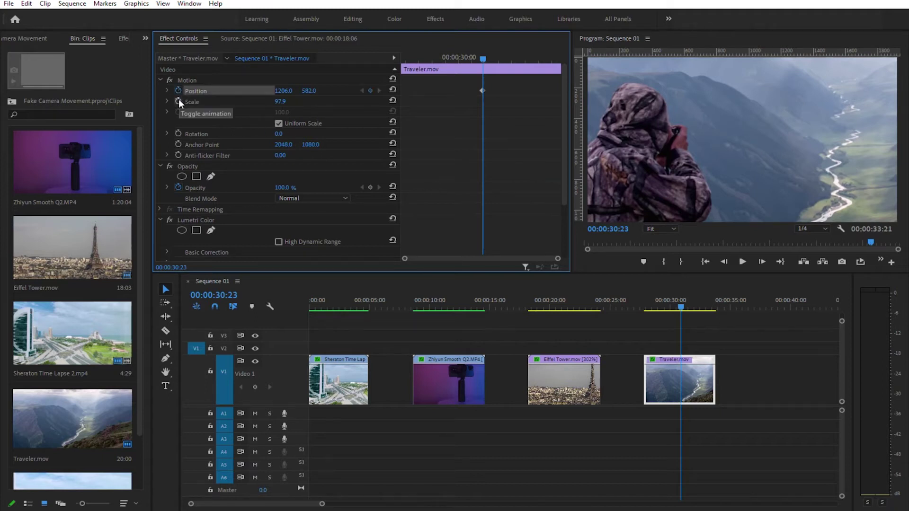
left_click(178, 101)
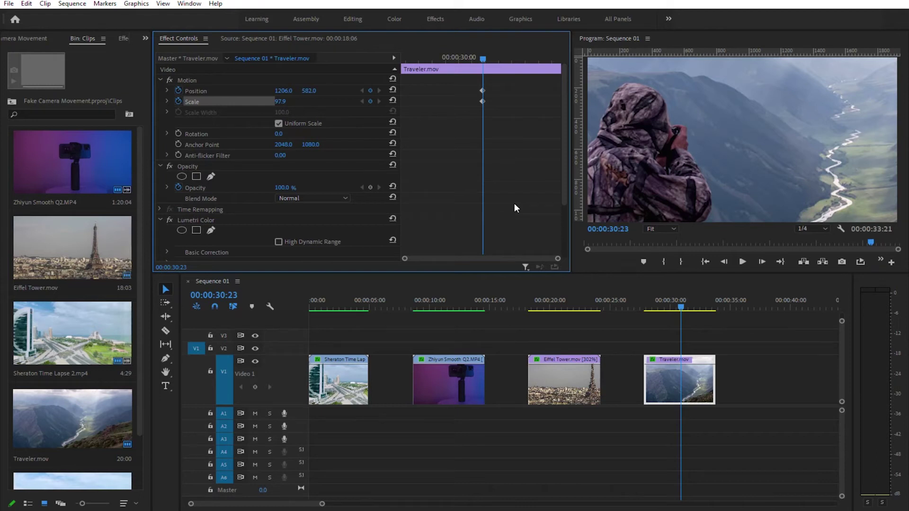
left_click_drag(482, 58, 424, 60)
Step: Add starting Traveler keyframes with Scale 75 and Position 1527, 272
left_click(368, 91)
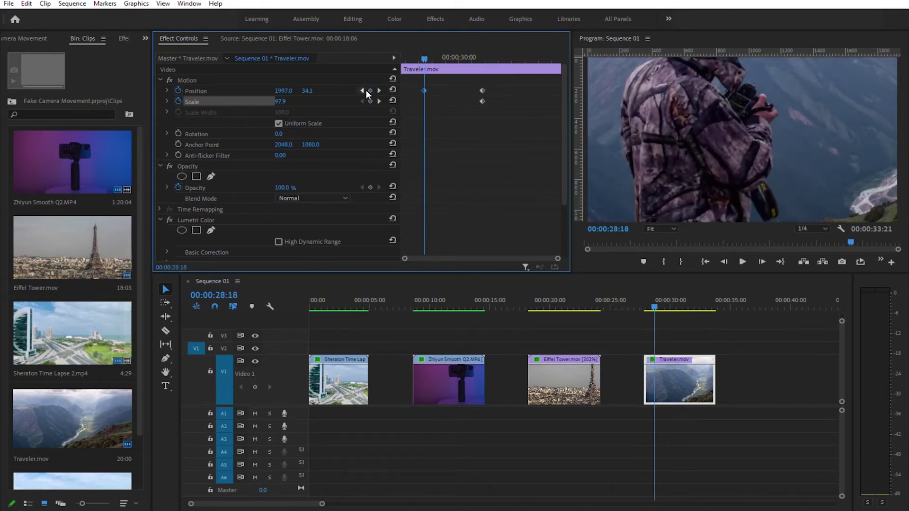
left_click(362, 91)
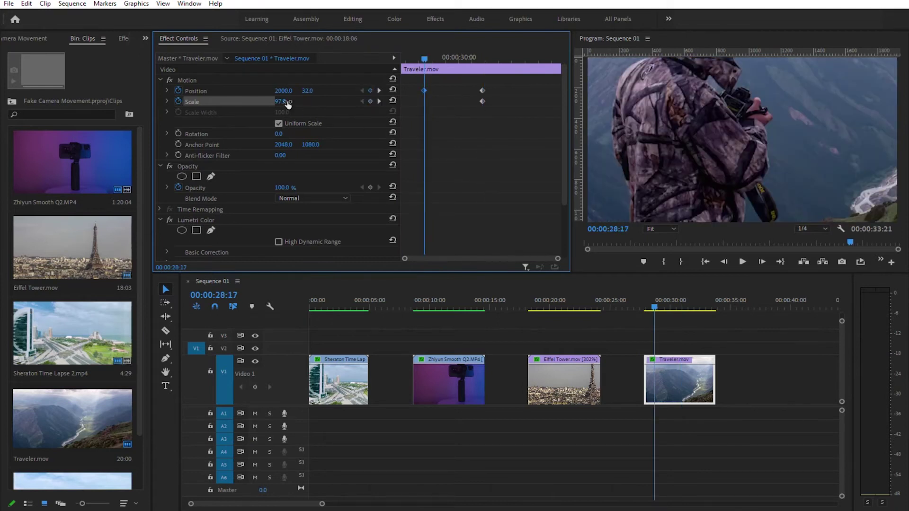
left_click_drag(287, 104, 282, 104)
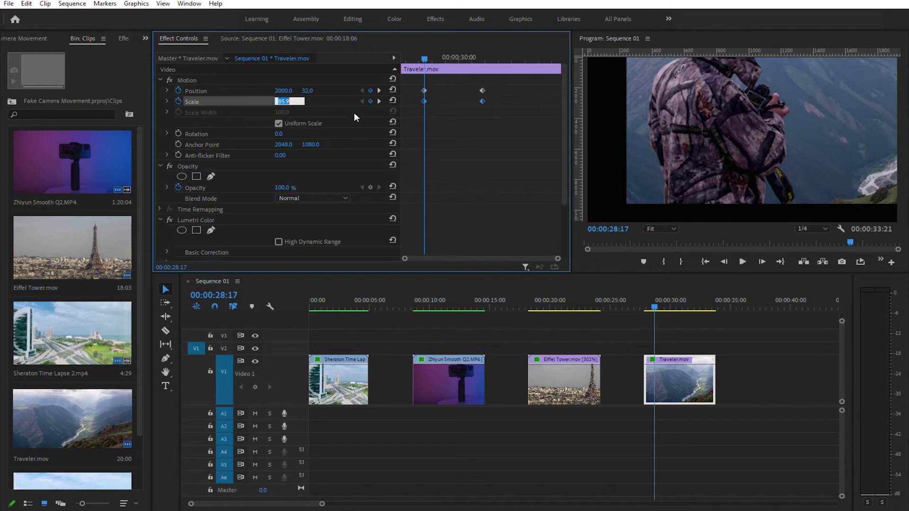
type("75")
key("Return")
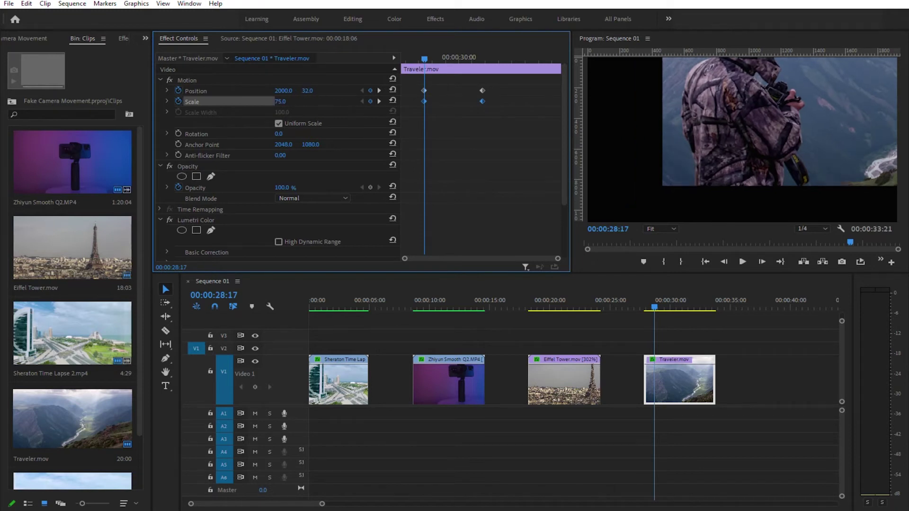
left_click_drag(307, 91, 271, 90)
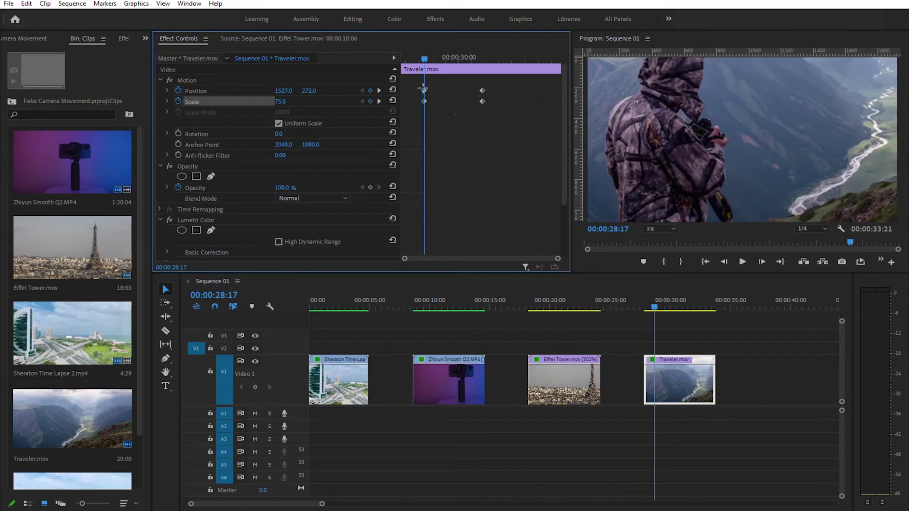
Step: Move the starting keyframes to the clip's first frame and play the push-in
left_click_drag(422, 101, 382, 100)
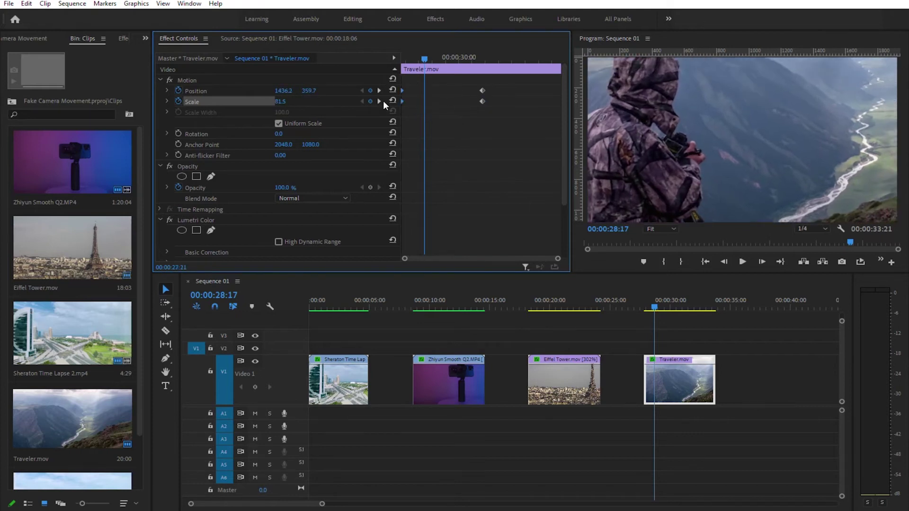
left_click_drag(423, 69, 339, 60)
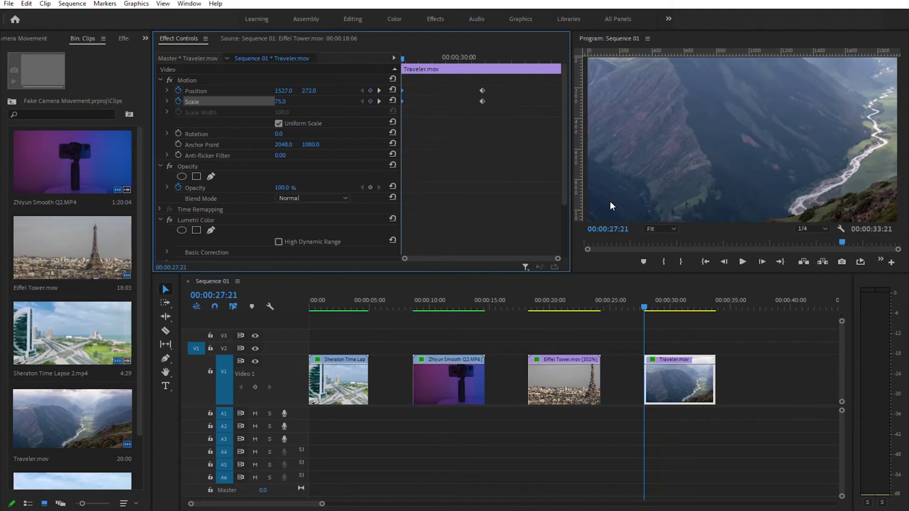
left_click(745, 261)
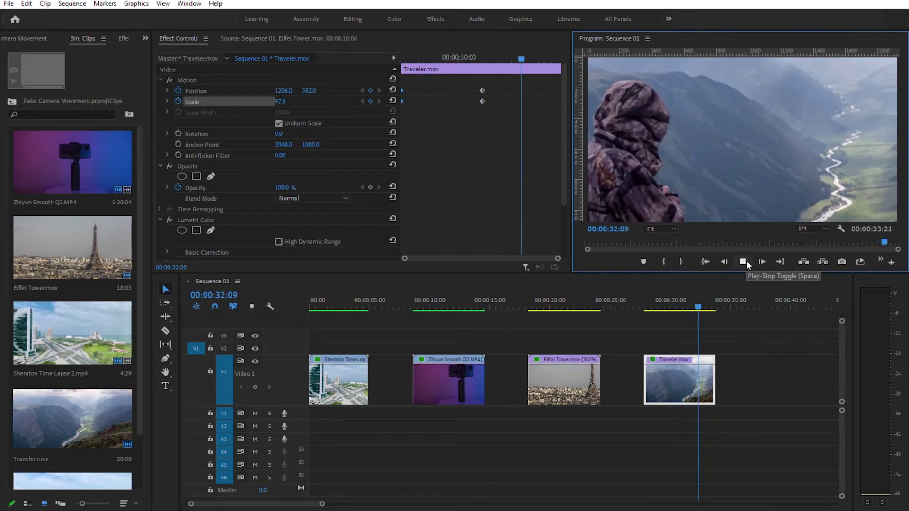
Step: Give the Traveler keyframes Ease Out at the start and Ease In at the end, then play it
left_click_drag(419, 117, 395, 84)
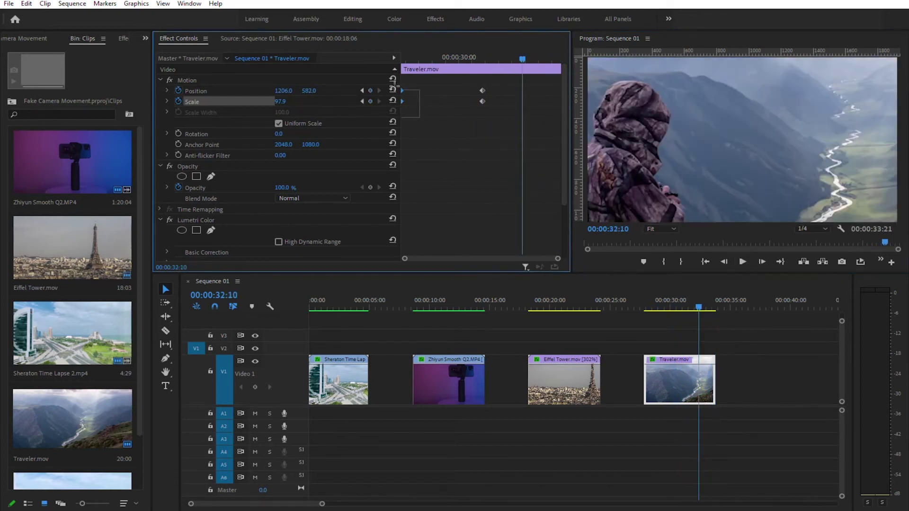
right_click(400, 100)
mouse_move(440, 186)
left_click(537, 257)
right_click(484, 102)
mouse_move(544, 187)
left_click(621, 243)
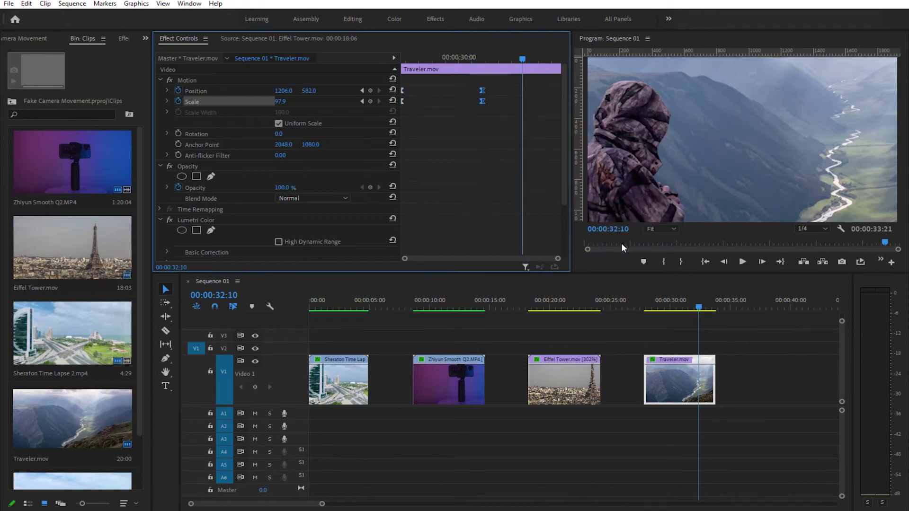
left_click(645, 306)
left_click(741, 261)
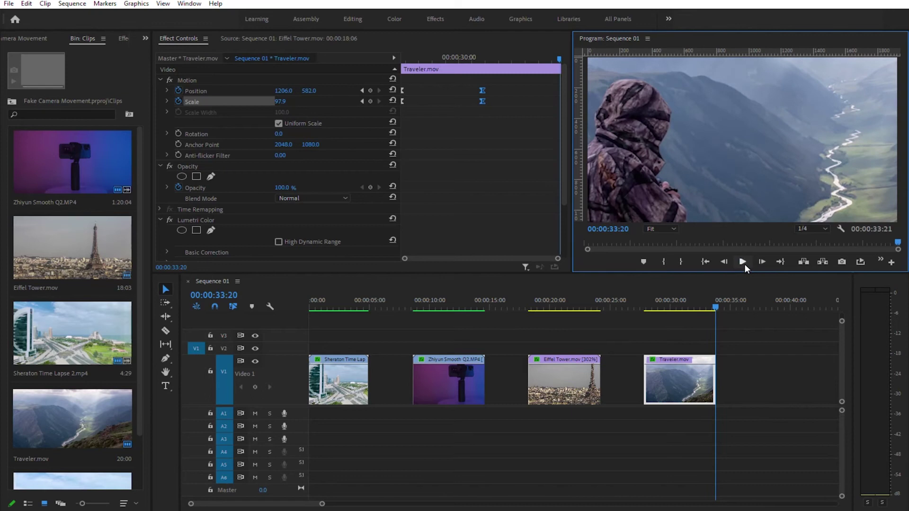
Step: Move the ending keyframes to 00:00:32:16 with Scale 129.9 and Position 467, 732
left_click_drag(483, 98, 532, 104)
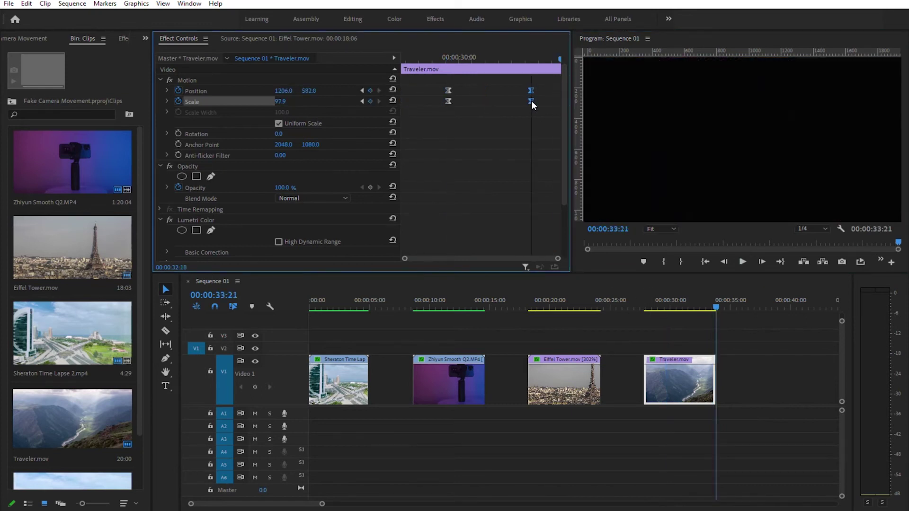
left_click(529, 58)
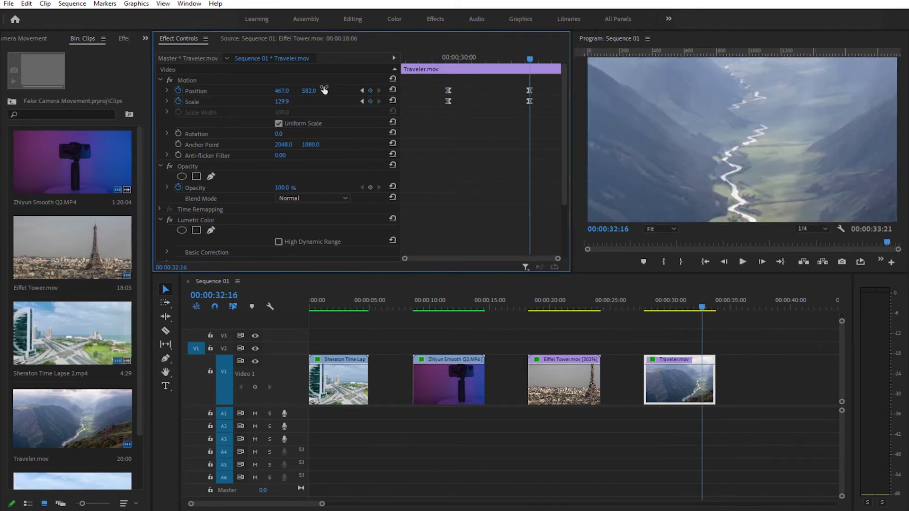
left_click_drag(309, 90, 284, 91)
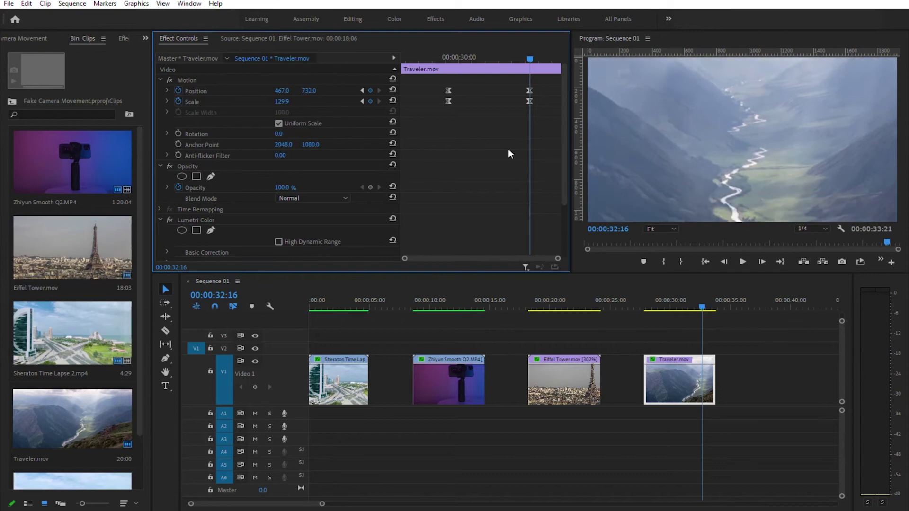
left_click_drag(886, 242, 839, 242)
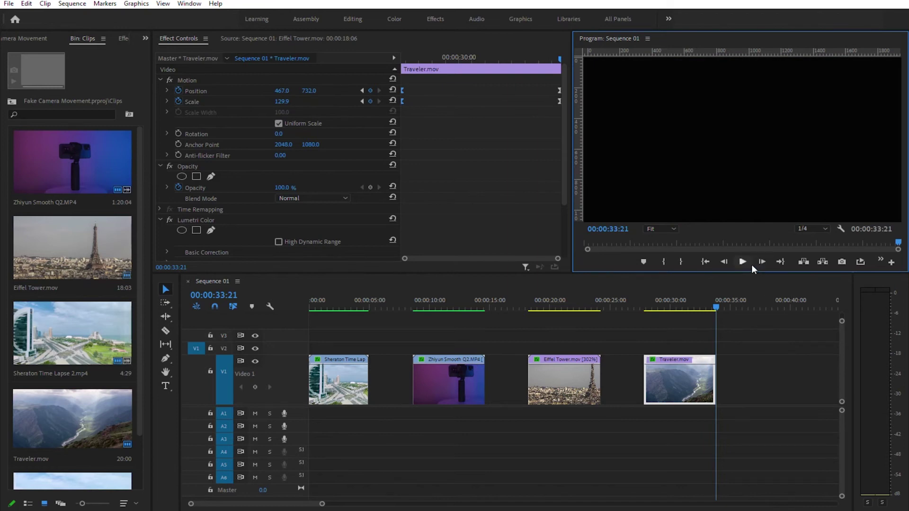
left_click(643, 308)
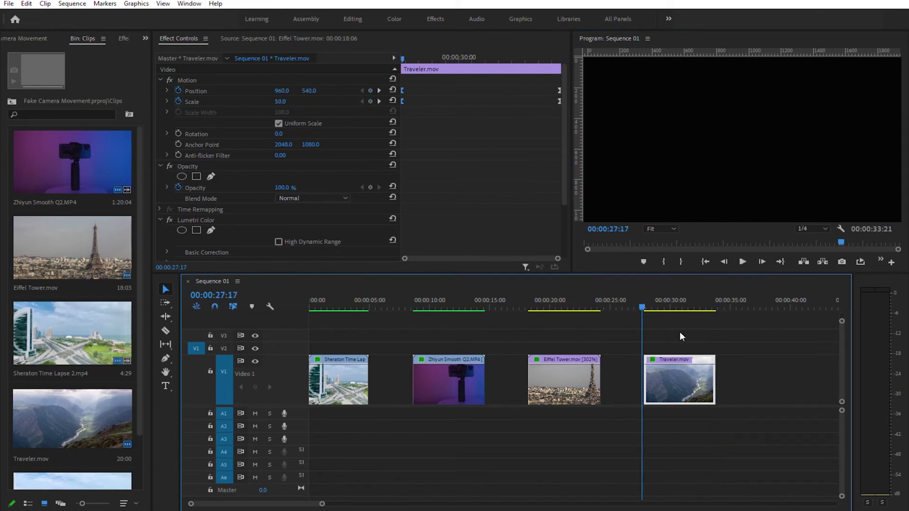
Step: Render the sequence previews and play all four camera-move clips from the start
key("Return")
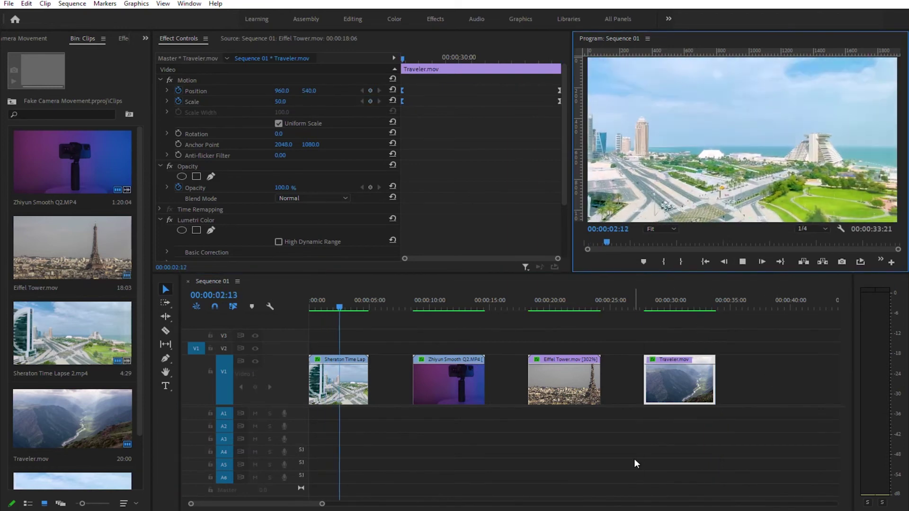